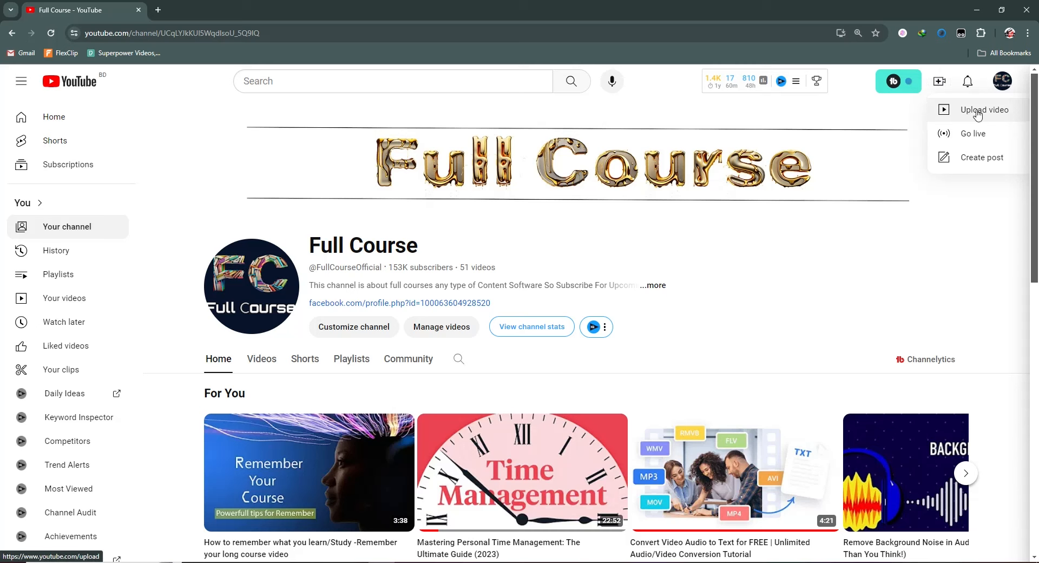
Step: Start a new video upload with the file "how to delete facebook page.mp4" from the Pictures folder
left_click(989, 111)
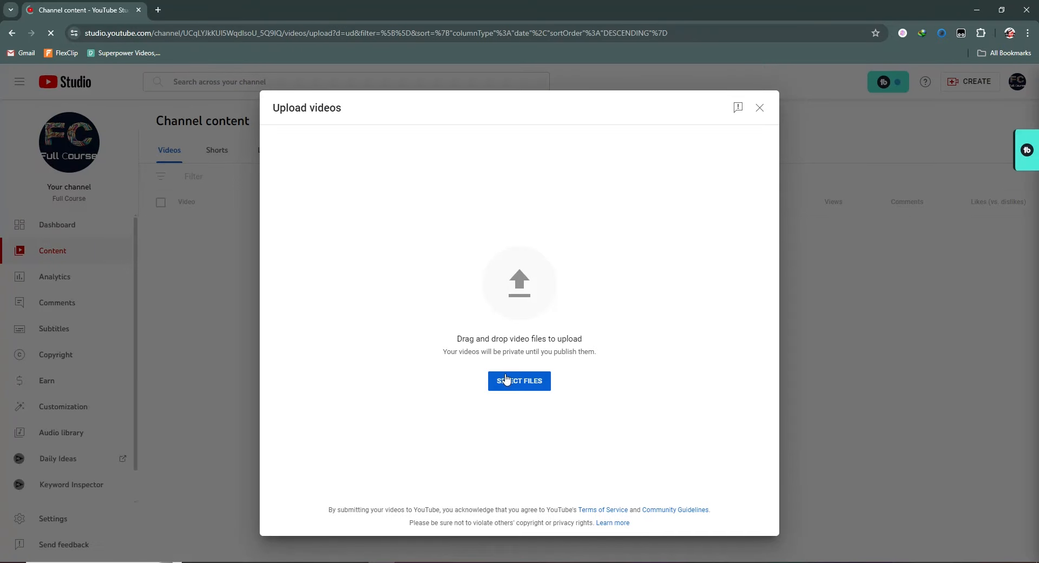
left_click(509, 382)
left_click(138, 89)
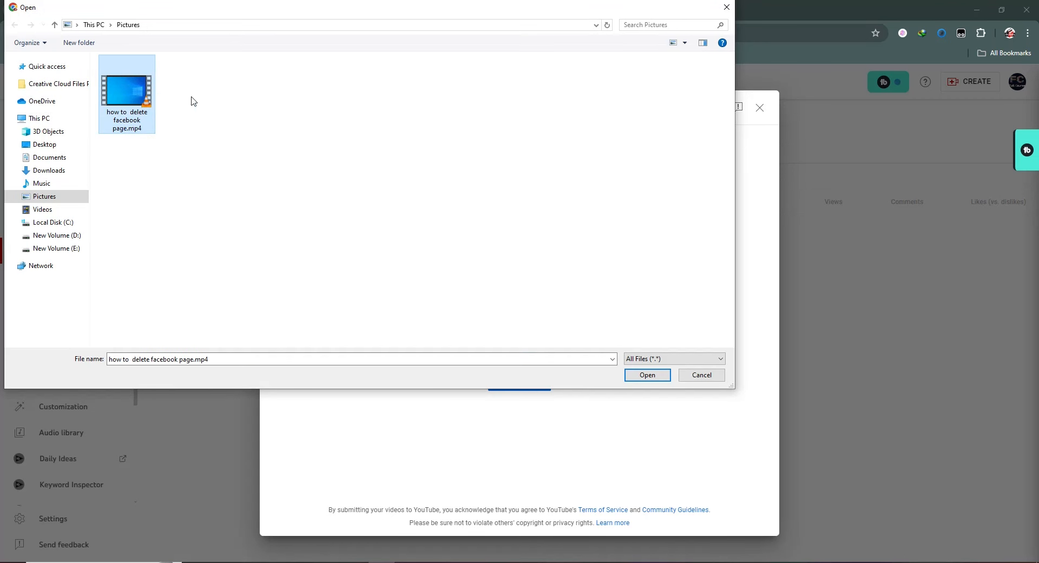
left_click(655, 378)
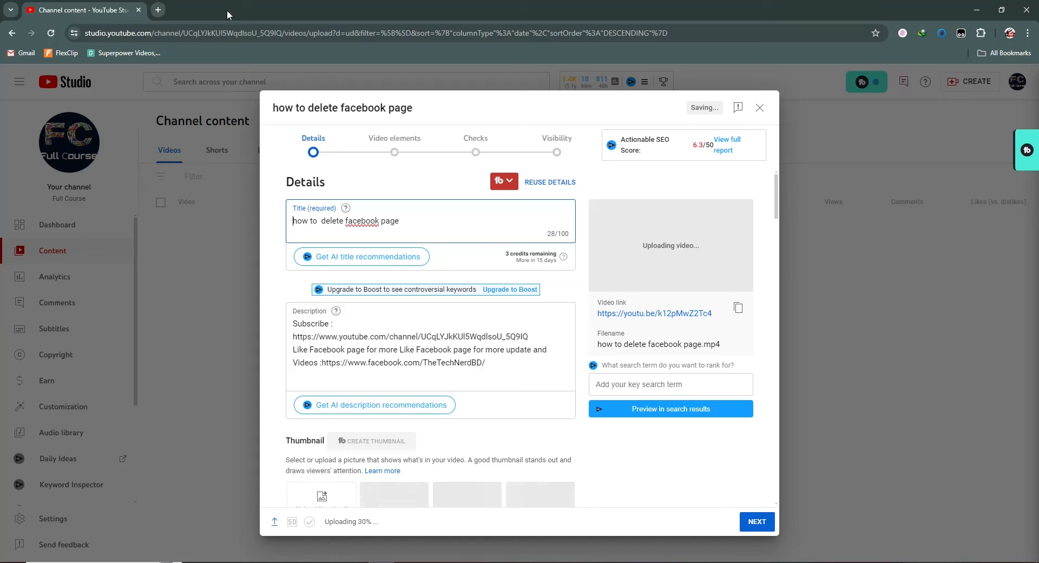
Step: Open Gemini at gemini.google.com in a new browser tab
left_click(160, 10)
type("gemini.google.com")
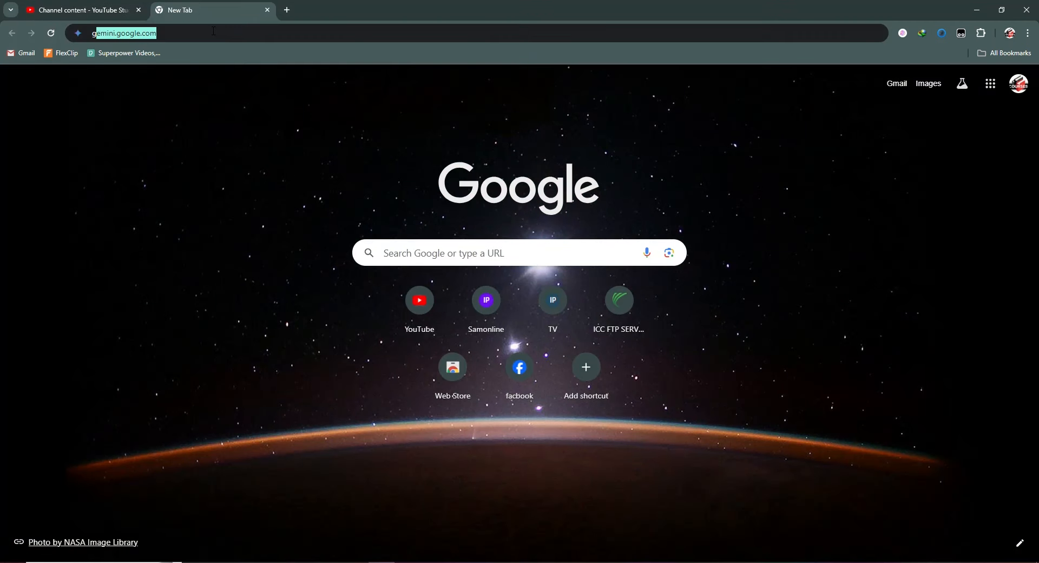
left_click(191, 58)
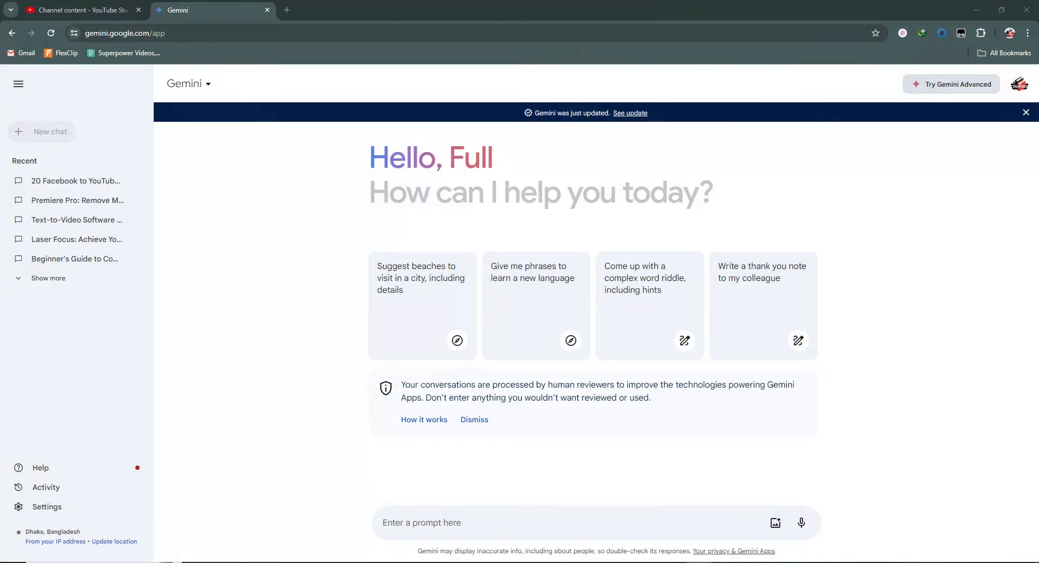
Step: Ask Gemini to "create 20 YouTube video title from this", followed by the uploaded video's title copied from YouTube Studio
left_click(455, 521)
type("create 20 YouTube video title from this")
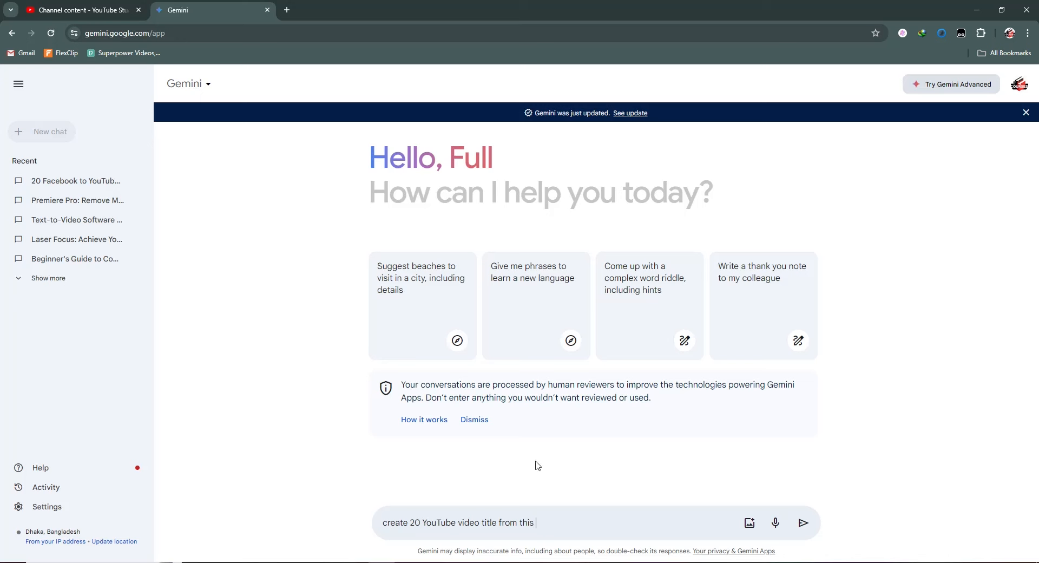
left_click(81, 10)
left_click_drag(409, 219, 265, 220)
key("ctrl+c")
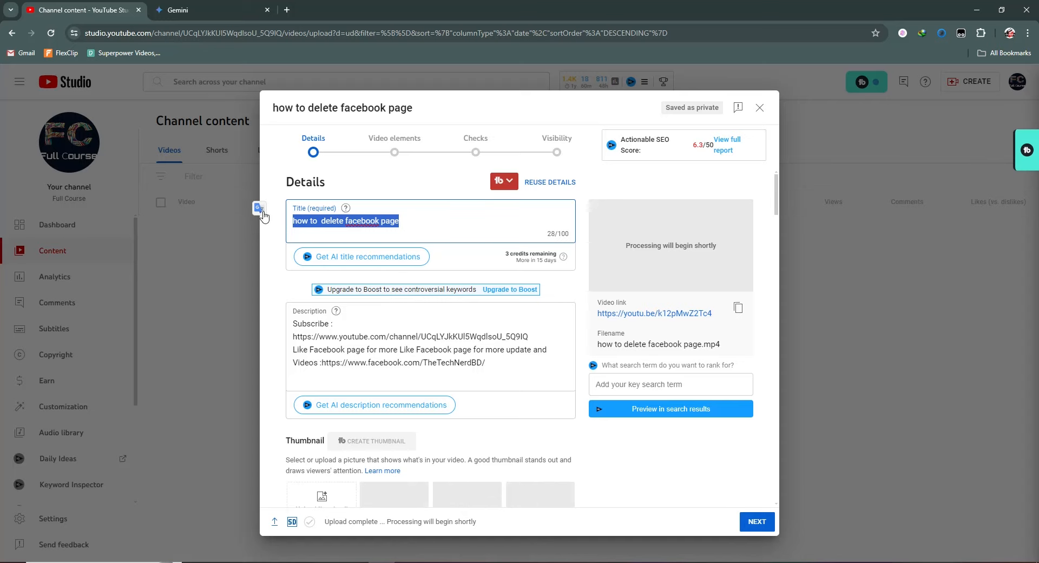
left_click(178, 10)
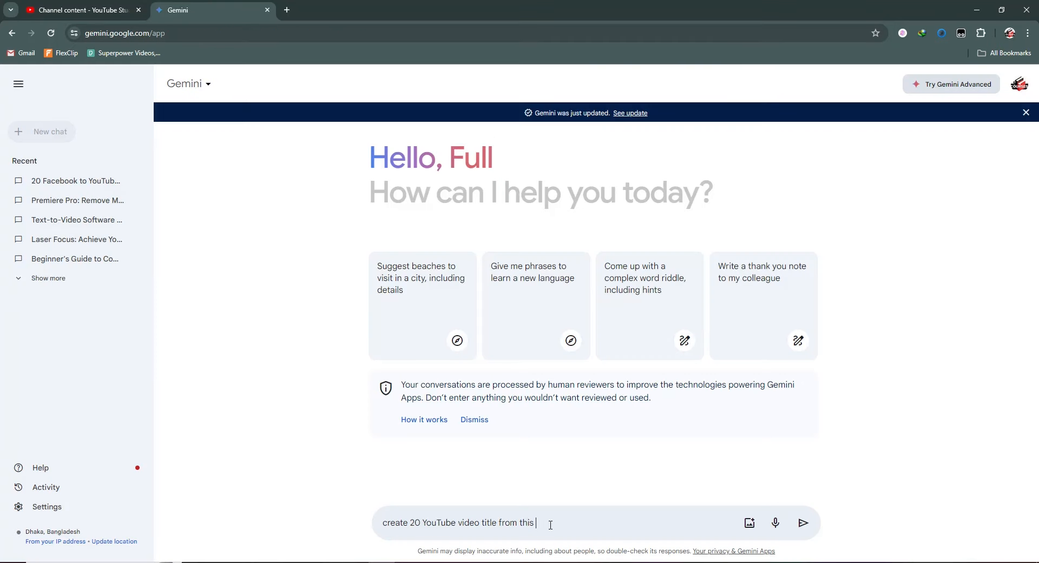
key("ctrl+v")
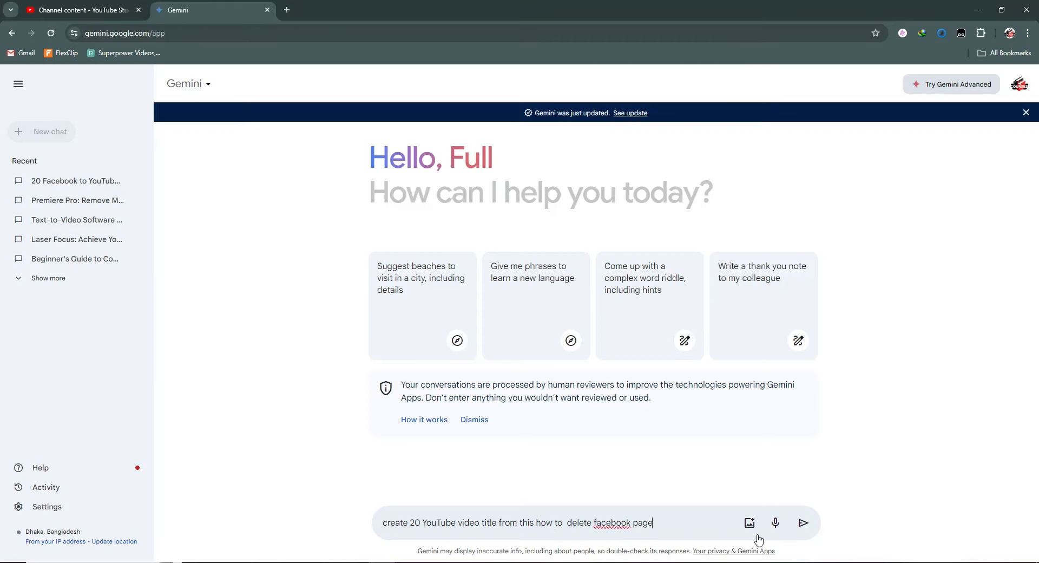
left_click(803, 523)
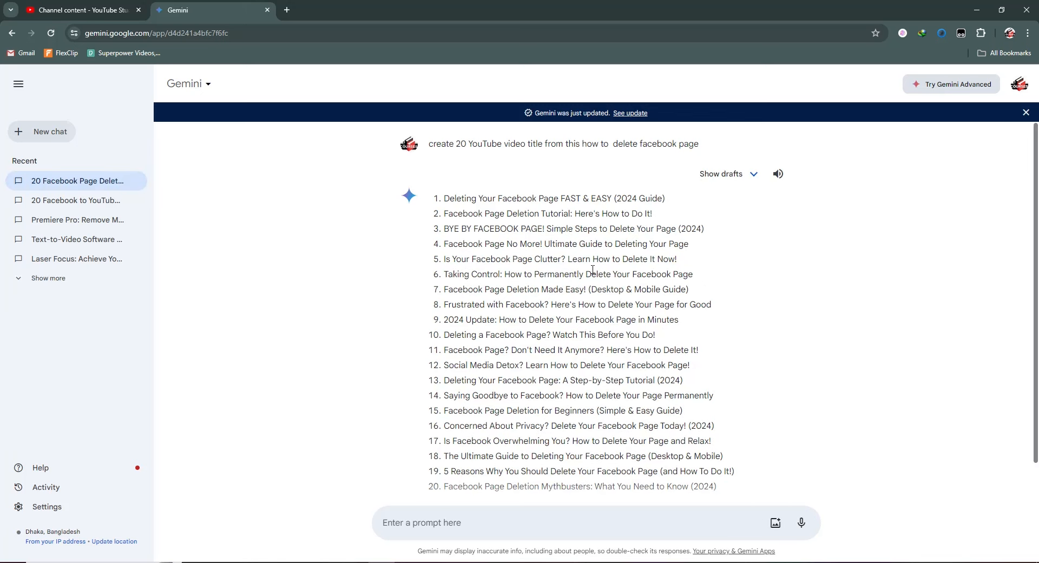
Step: Replace the video title in YouTube Studio with Gemini's first suggestion, "Deleting Your Facebook Page FAST & EASY (2024 Guide)"
scroll(449, 199, "up", 1)
left_click_drag(443, 198, 543, 196)
left_click_drag(444, 229, 489, 229)
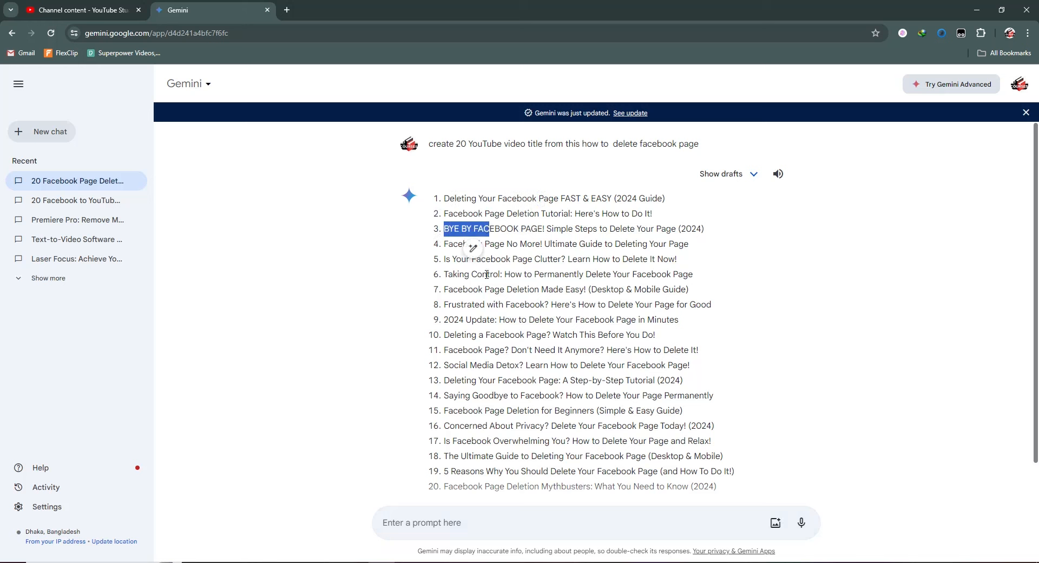
left_click(447, 274)
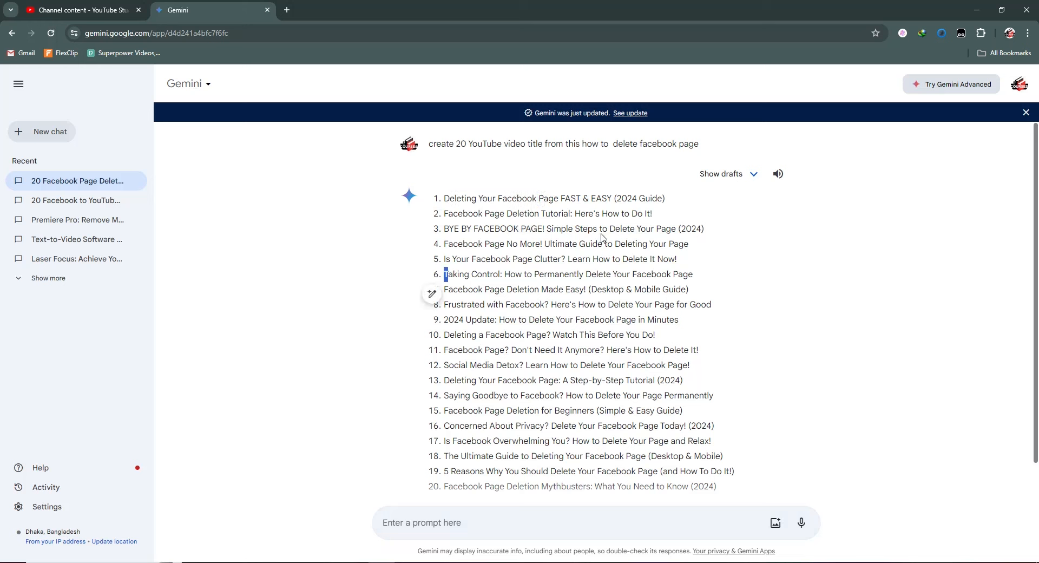
left_click_drag(665, 198, 438, 198)
key("ctrl+c")
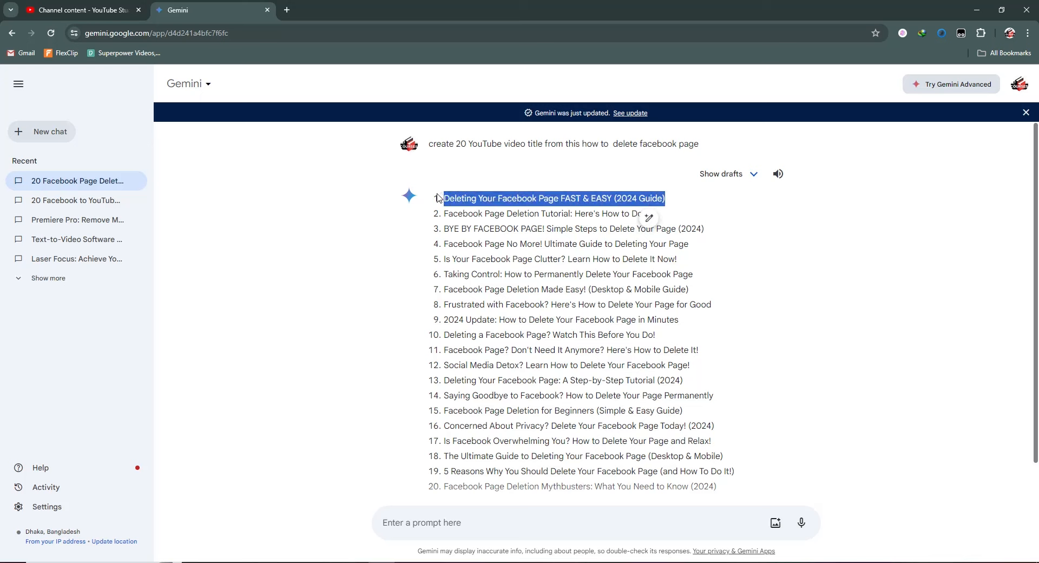
left_click(81, 10)
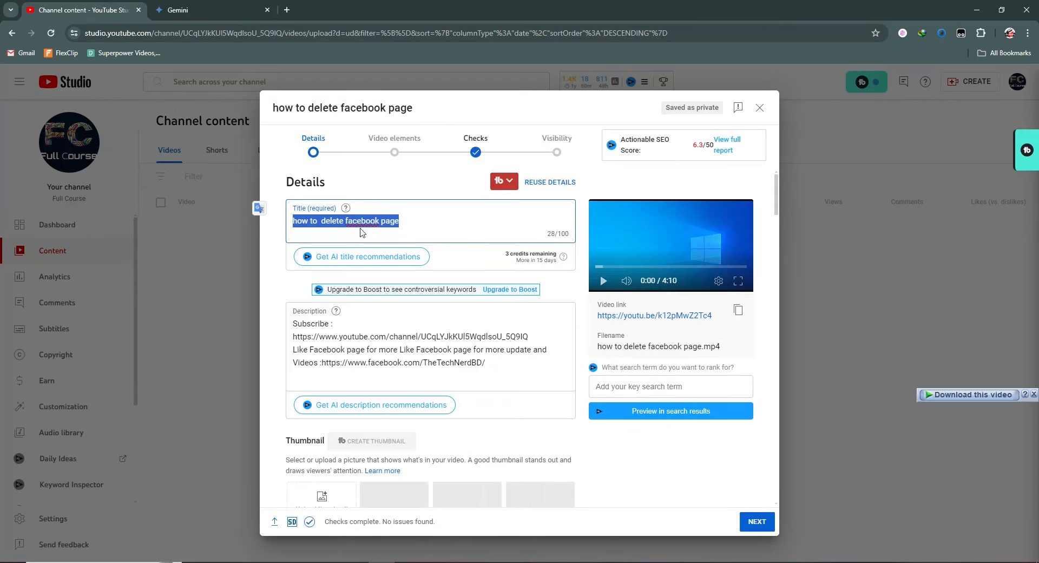
left_click(421, 216)
left_click_drag(422, 217, 247, 215)
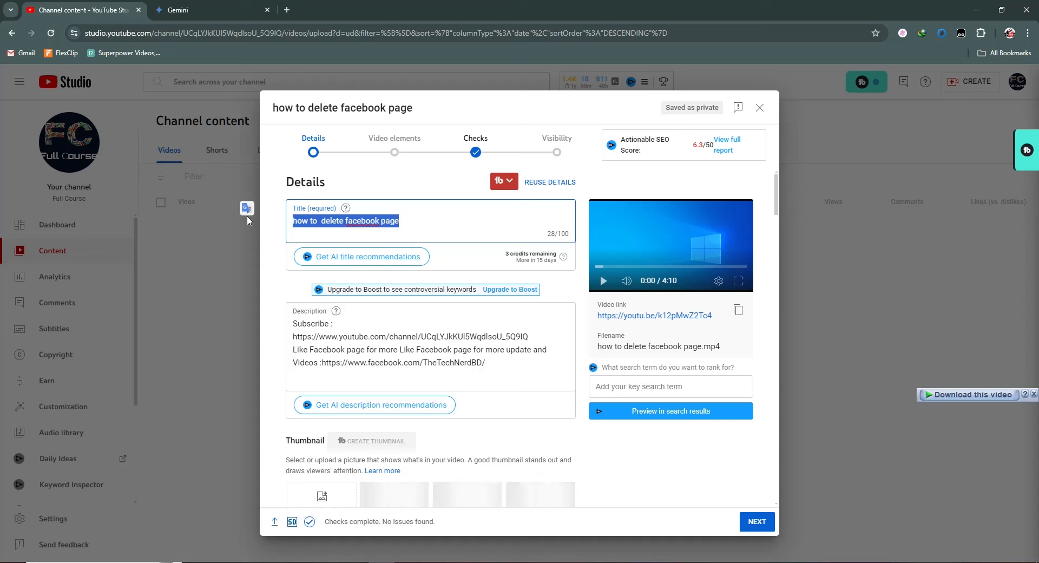
key("ctrl+v")
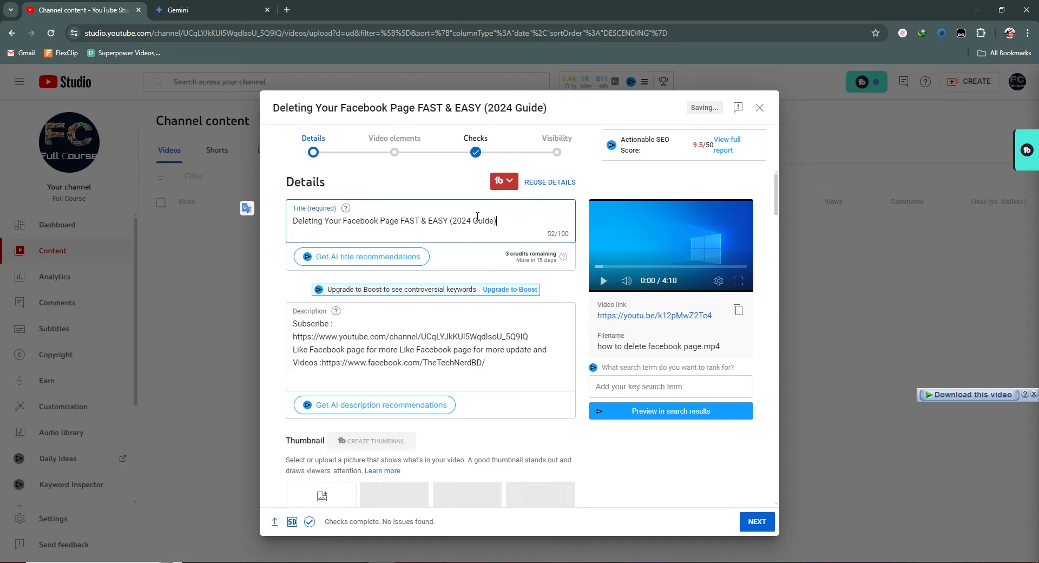
Step: Copy "Social Media Detox" from Gemini's twelfth suggestion and append it to the video title in YouTube Studio
left_click(216, 11)
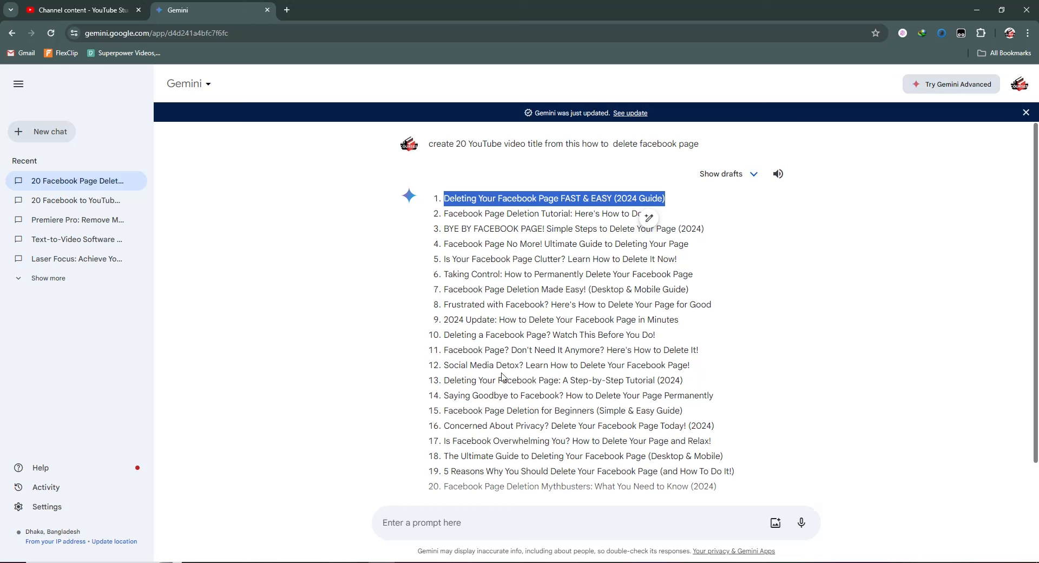
left_click(679, 209)
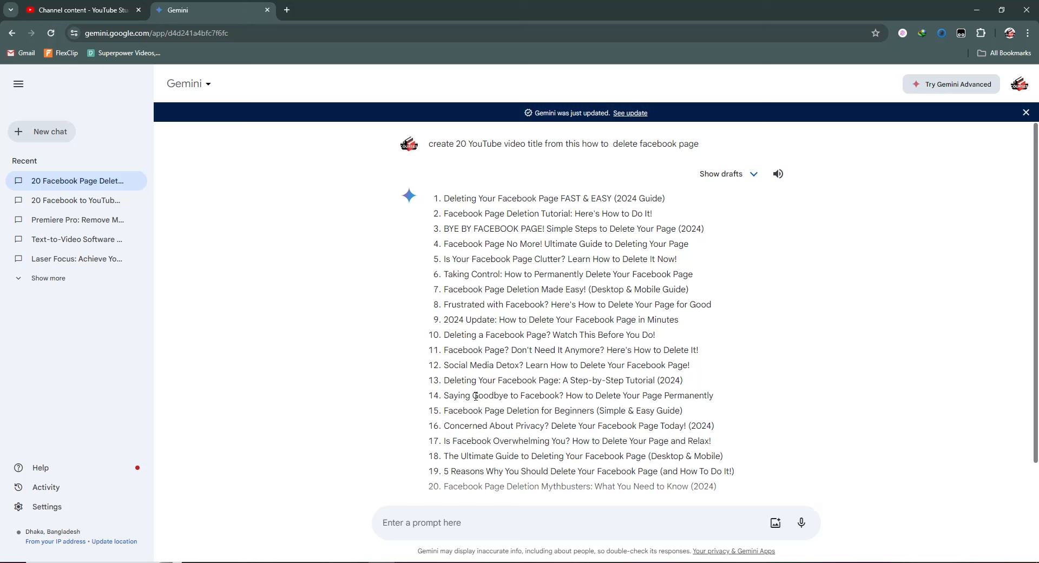
left_click_drag(443, 366, 520, 361)
key("ctrl+c")
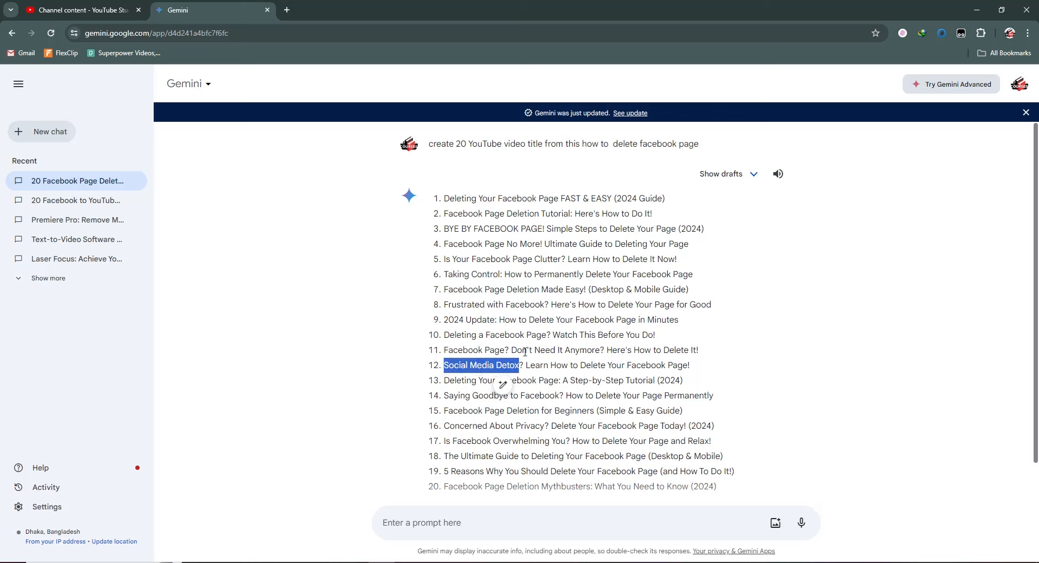
left_click(79, 7)
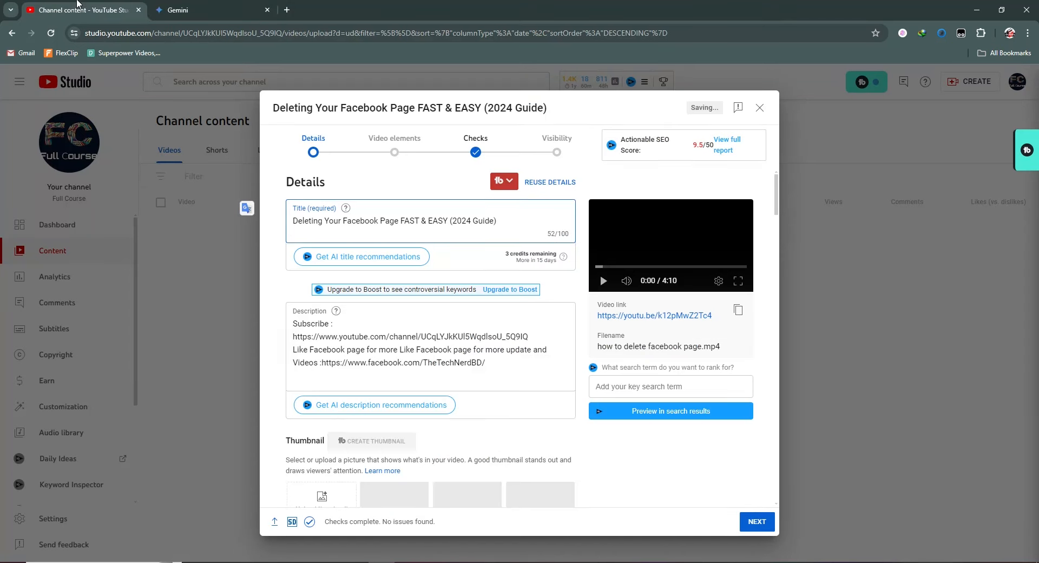
left_click(515, 220)
key("ctrl+v")
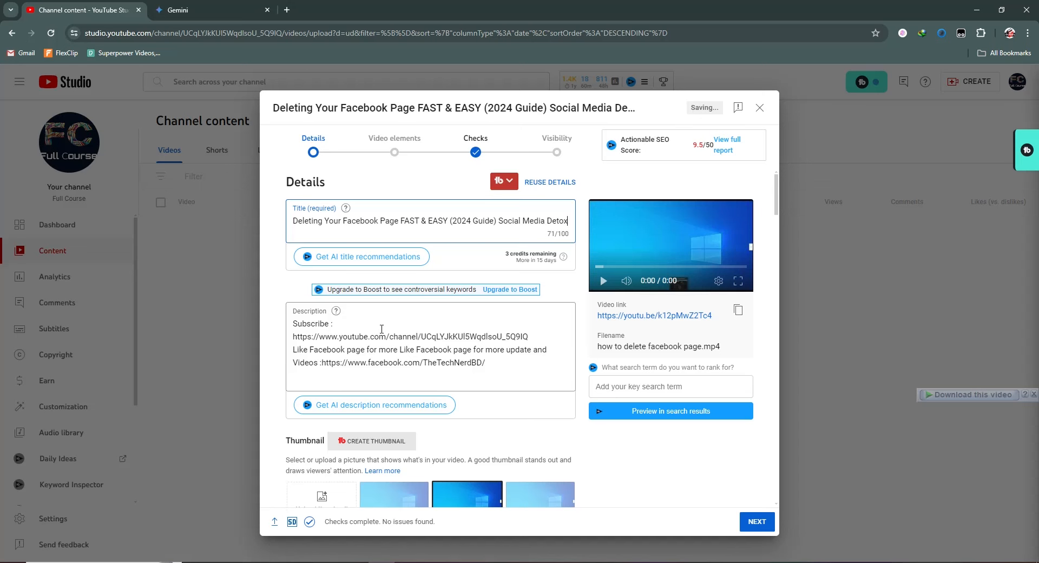
Step: Add three line breaks after the Facebook link at the end of the video description
scroll(381, 328, "down", 2)
left_click(497, 257)
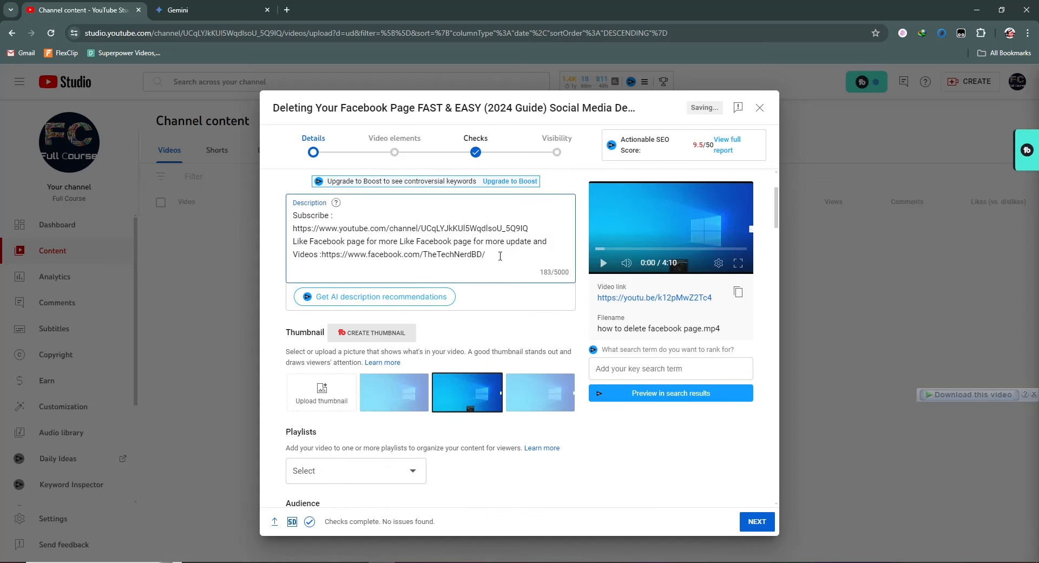
key("Return")
key("Return")
key("Return")
Step: Copy the full video title into Gemini and send it preceded by "create YouTube video description from this title"
scroll(487, 178, "up", 2)
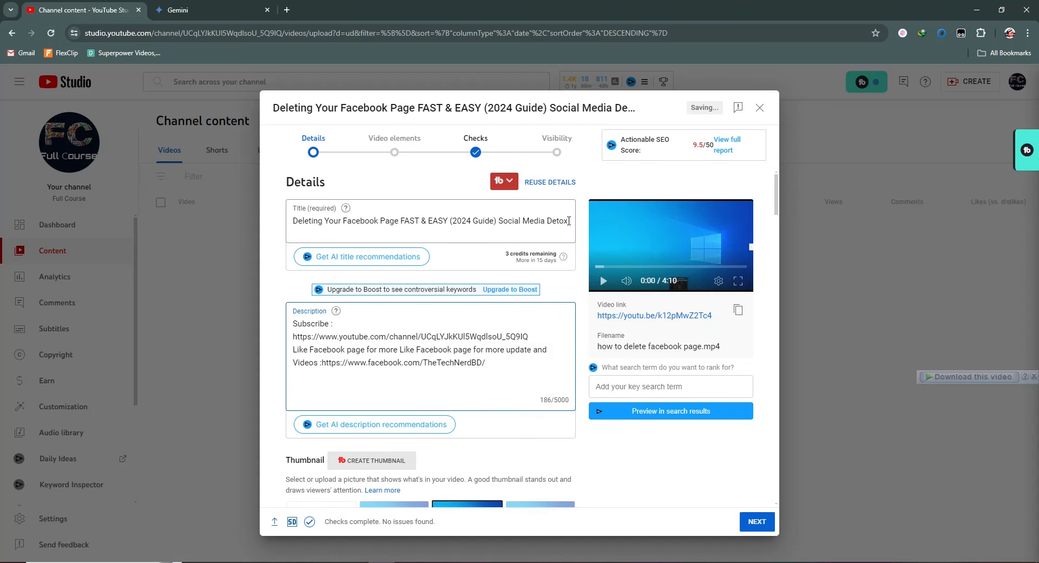
left_click_drag(562, 220, 258, 222)
key("ctrl+c")
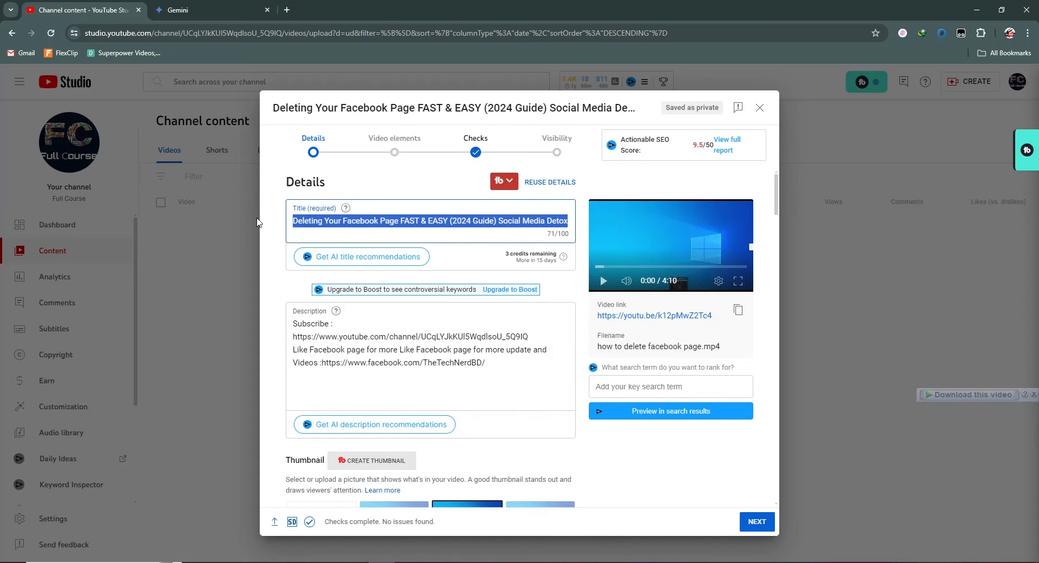
left_click(206, 10)
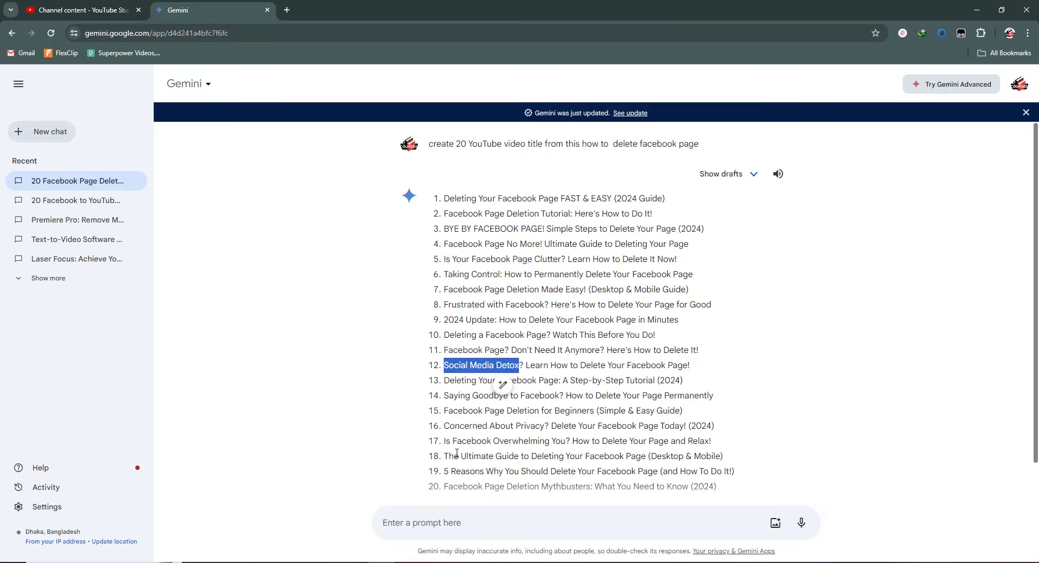
left_click(437, 518)
key("ctrl+v")
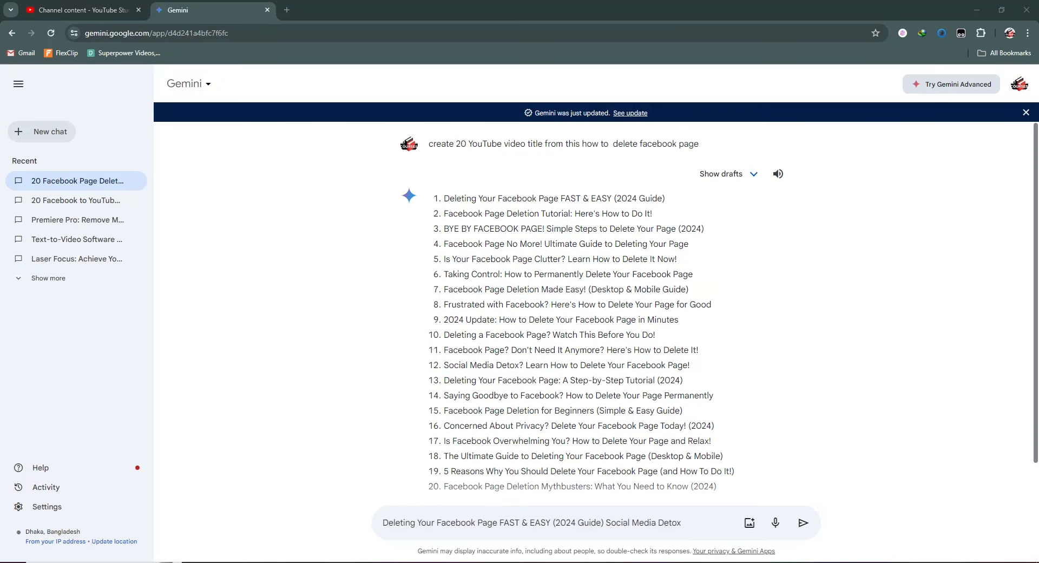
key("Home")
type("create YouTube video description from this title")
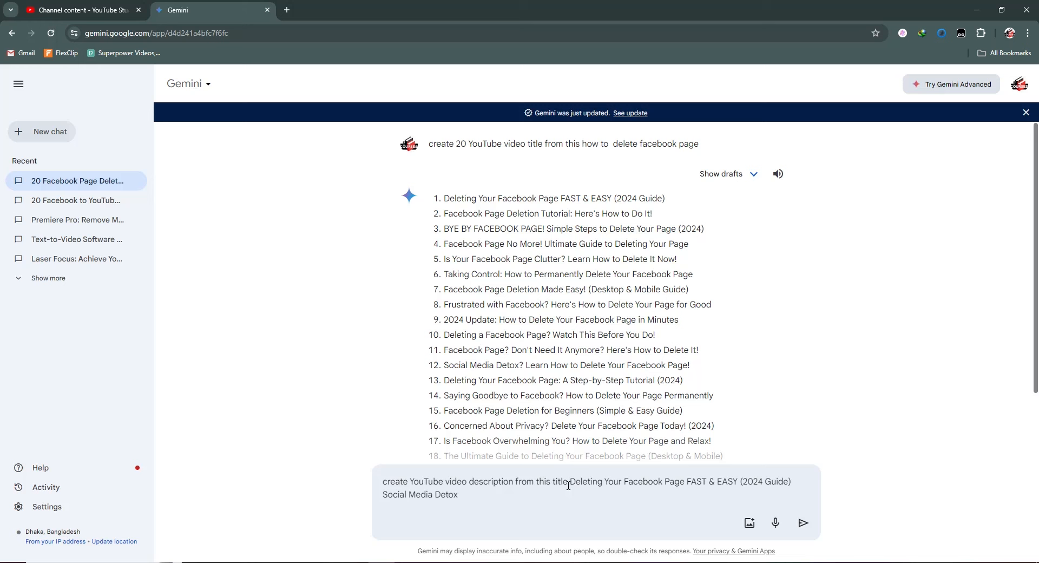
left_click_drag(568, 481, 371, 477)
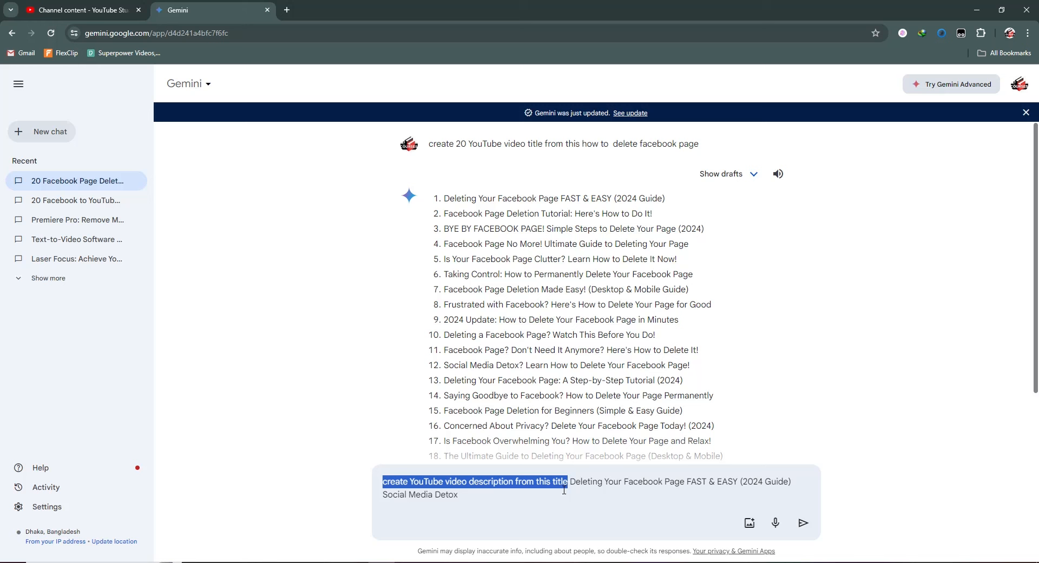
left_click(800, 500)
left_click(805, 528)
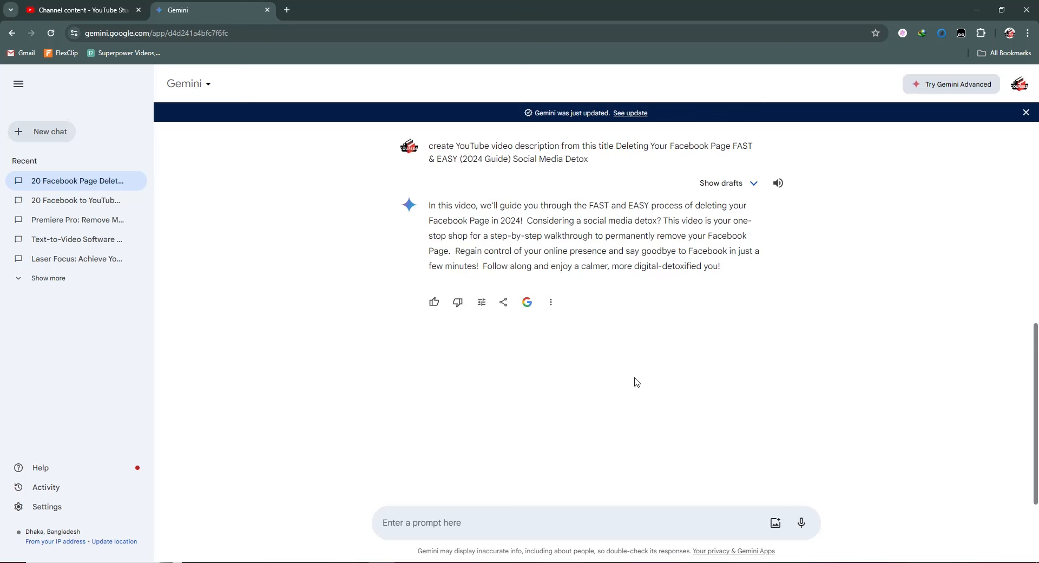
Step: Edit the description prompt to end with "(give more discription)" and regenerate the response
scroll(626, 365, "up", 1)
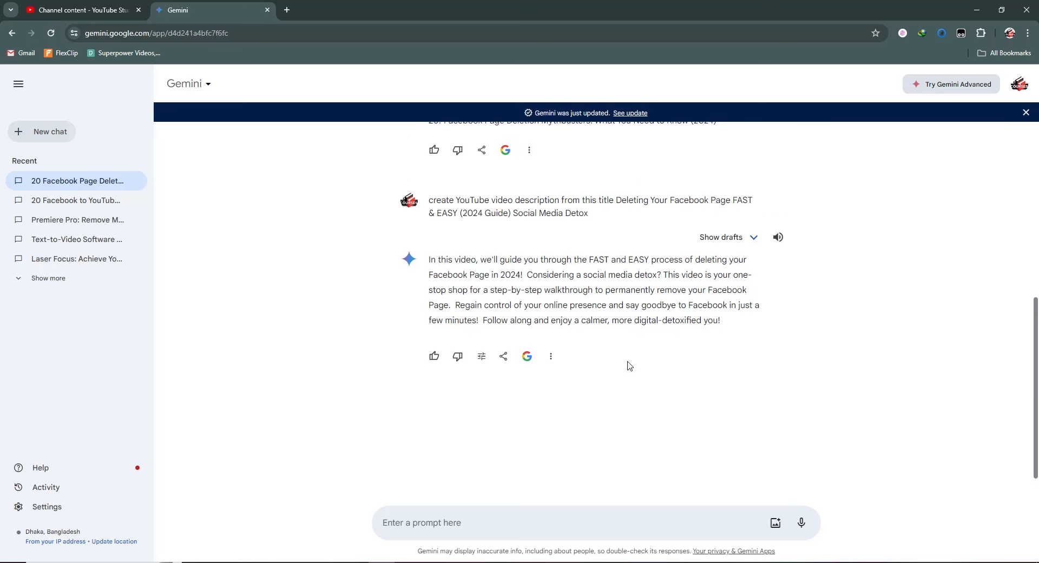
left_click(775, 202)
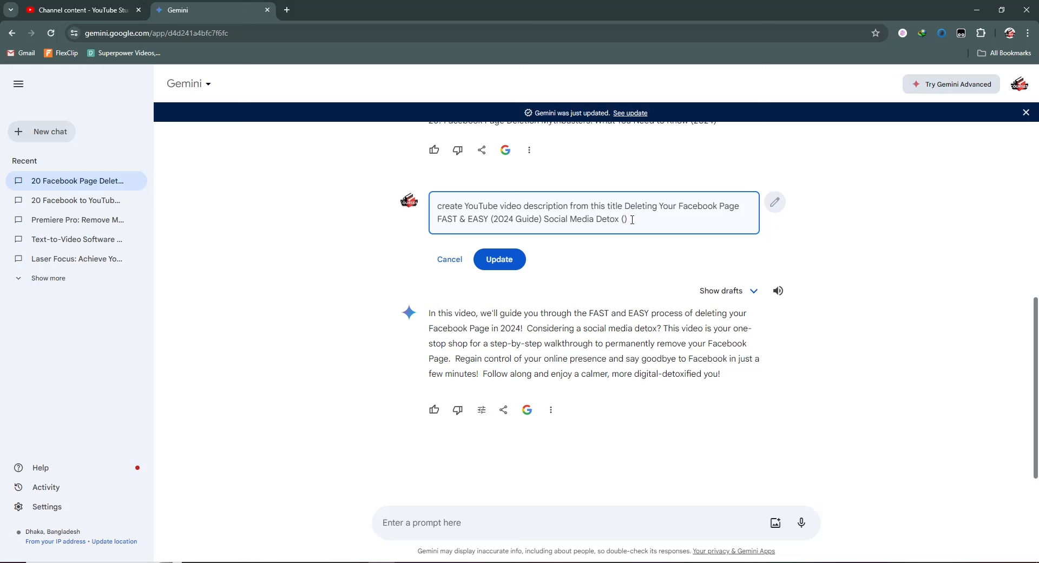
type("(give more discription")
left_click(496, 261)
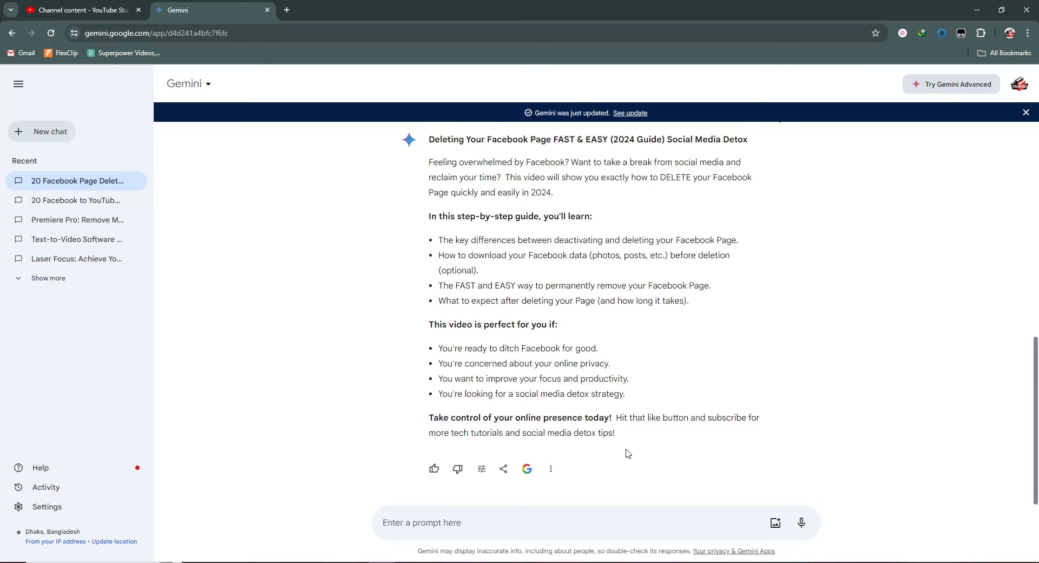
Step: Copy Gemini's full generated description and paste it below the existing links in the YouTube Studio video description
left_click_drag(624, 443, 432, 358)
key("ctrl+c")
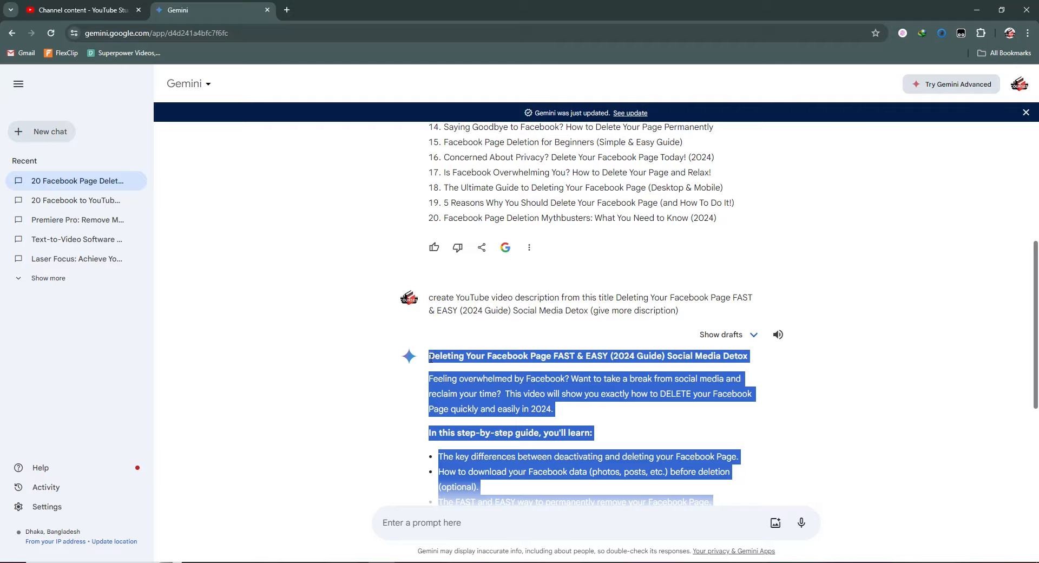
key("ctrl+Tab")
scroll(387, 336, "down", 1)
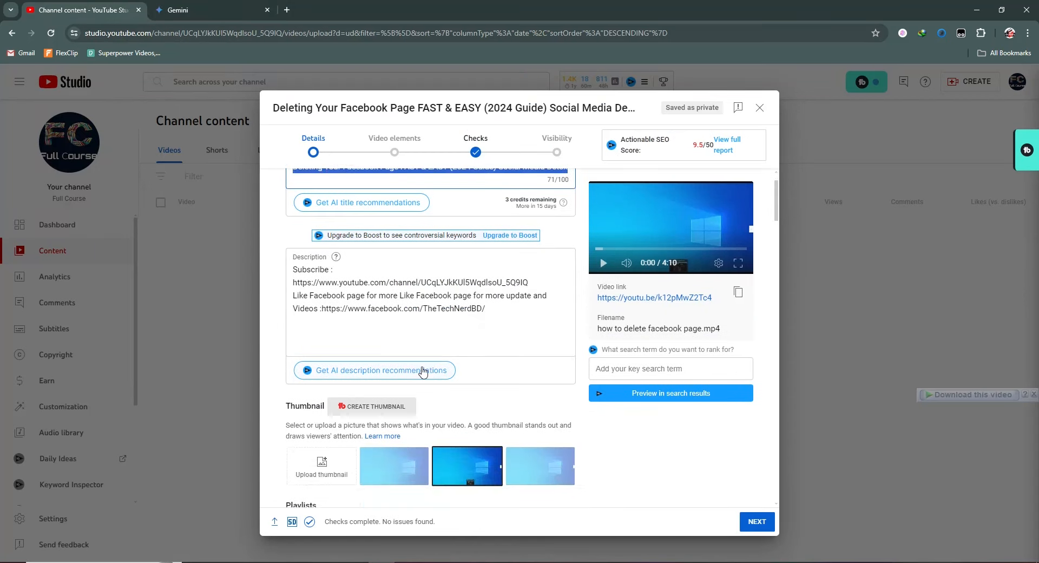
left_click(385, 328)
key("ctrl+v")
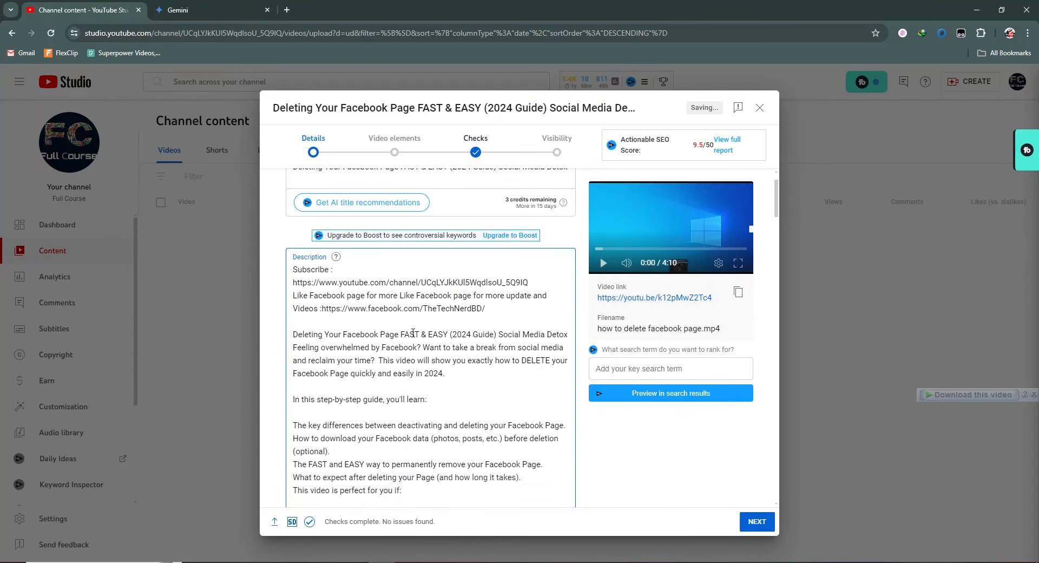
Step: Insert a blank line below the title line within the video description and review the full description text
left_click(574, 396)
key("Return")
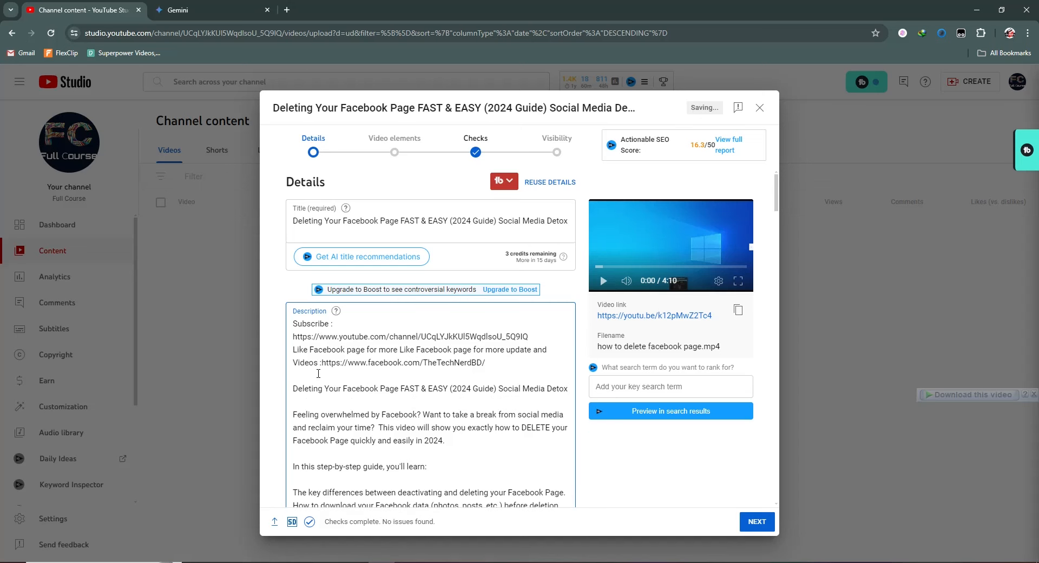
scroll(371, 395, "down", 1)
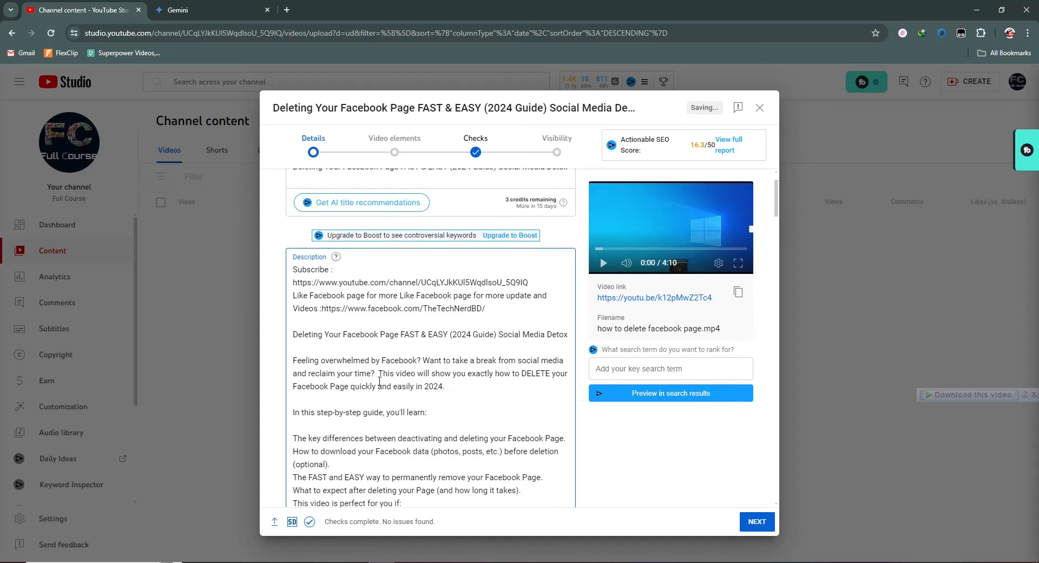
scroll(377, 381, "down", 2)
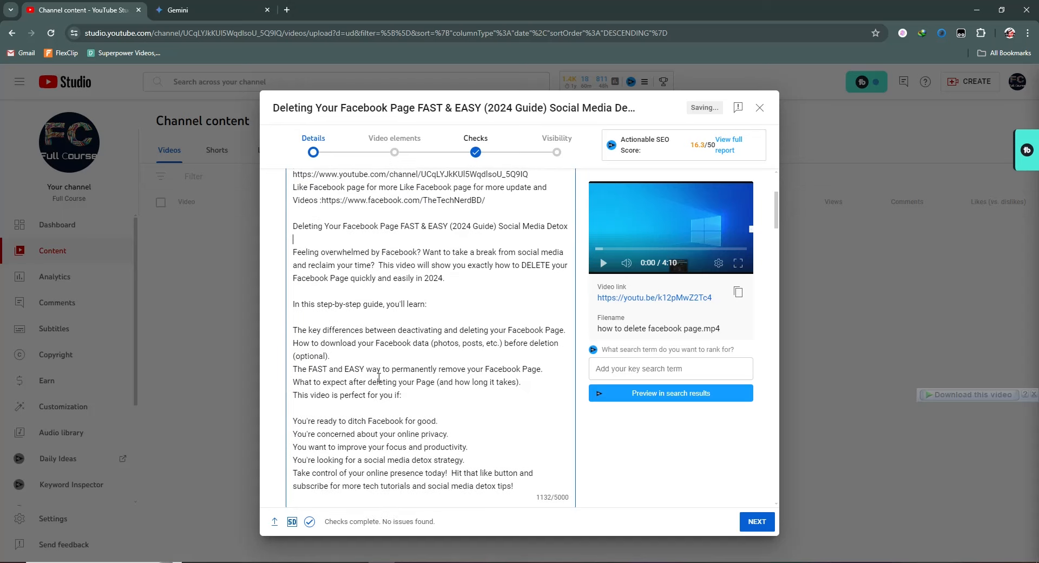
scroll(379, 379, "down", 2)
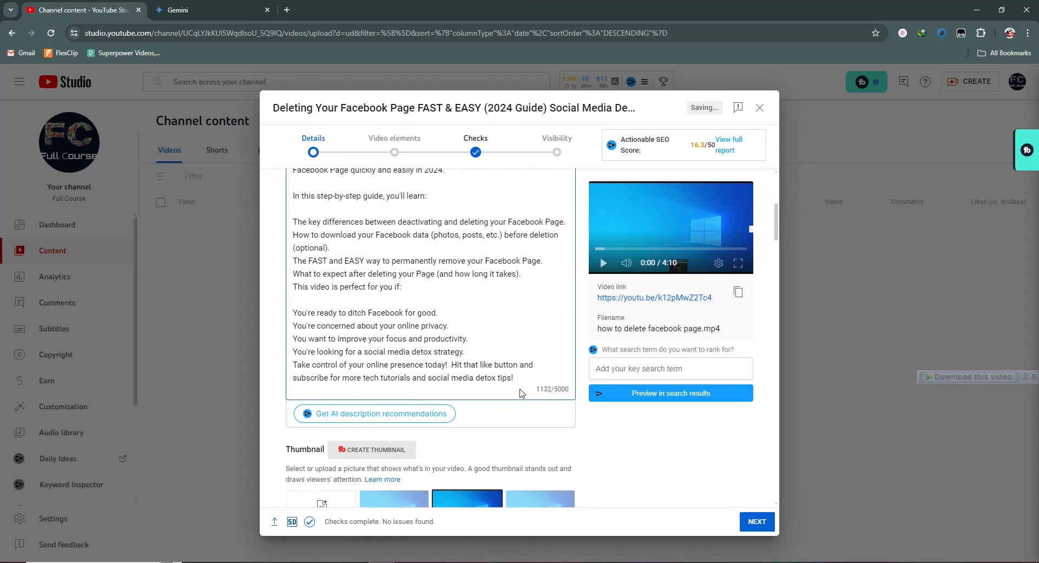
scroll(523, 375, "up", 5)
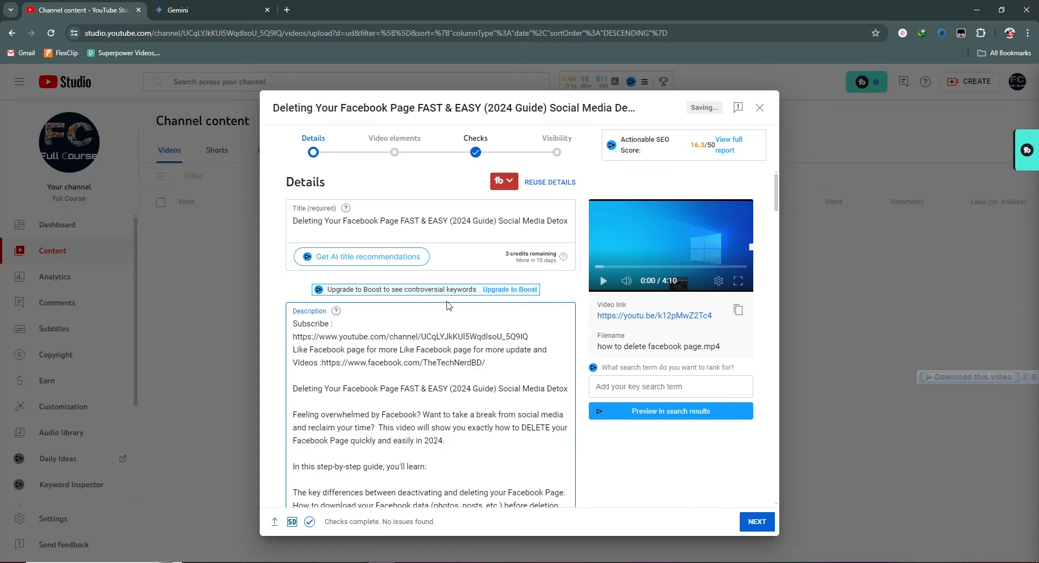
Step: Copy the full video title into Gemini and send it preceded by "create YouTube seo friendly video tag from this title"
scroll(449, 306, "down", 6)
scroll(438, 310, "down", 10)
scroll(439, 315, "down", 6)
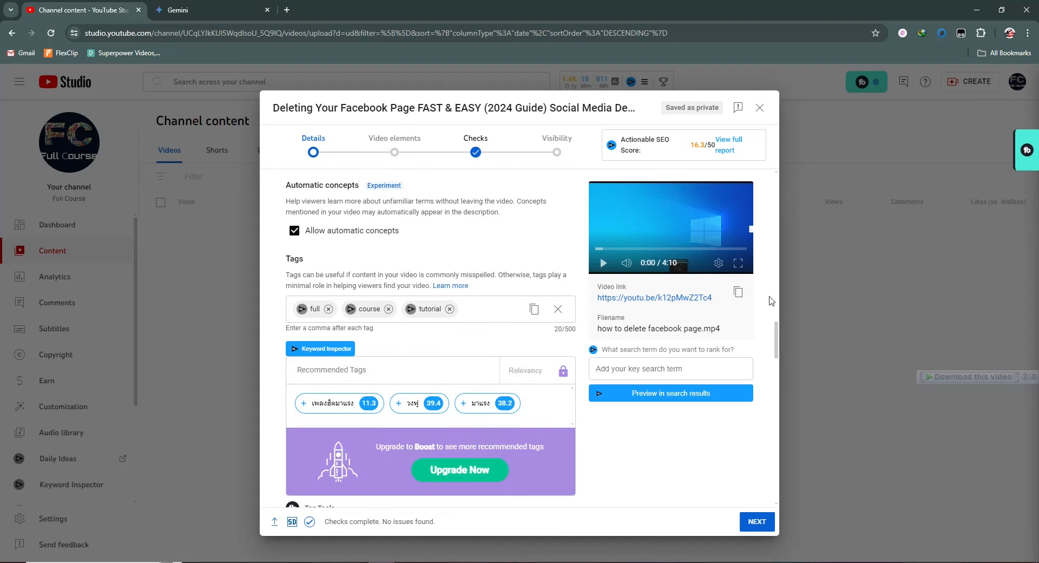
scroll(769, 300, "up", 7)
left_click_drag(777, 302, 777, 197)
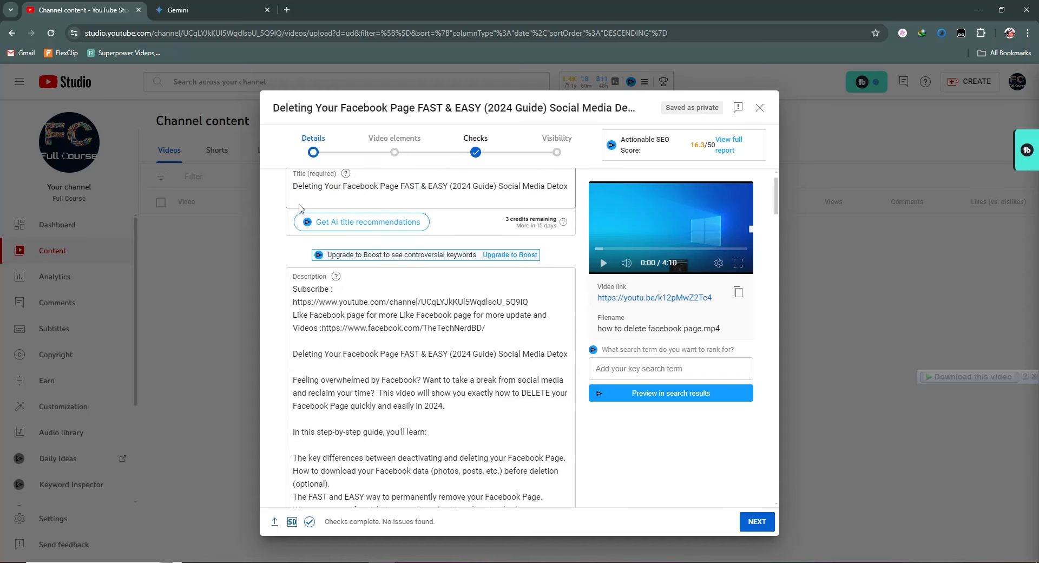
left_click_drag(293, 185, 619, 208)
key("ctrl+c")
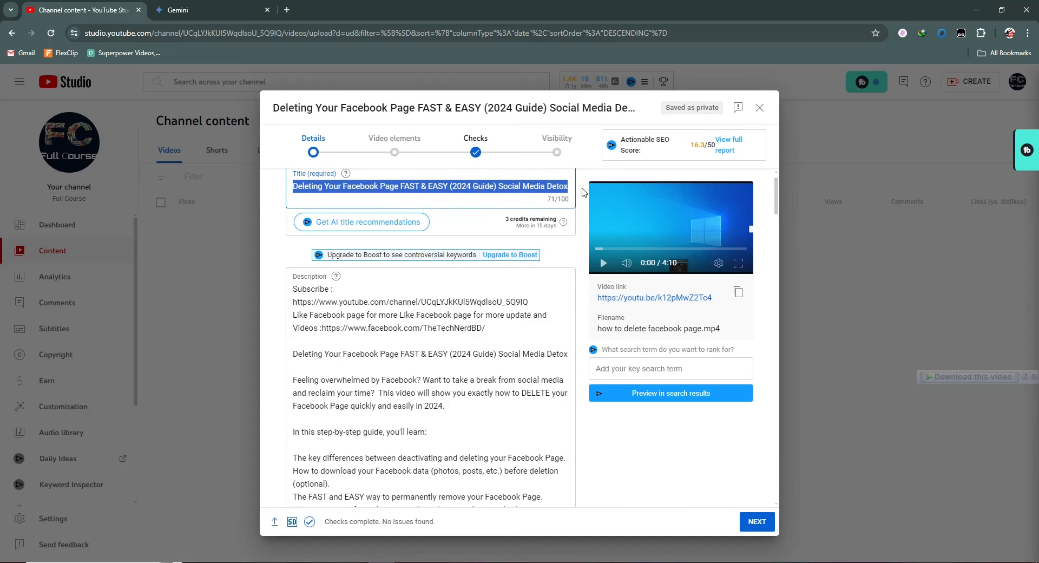
left_click(254, 16)
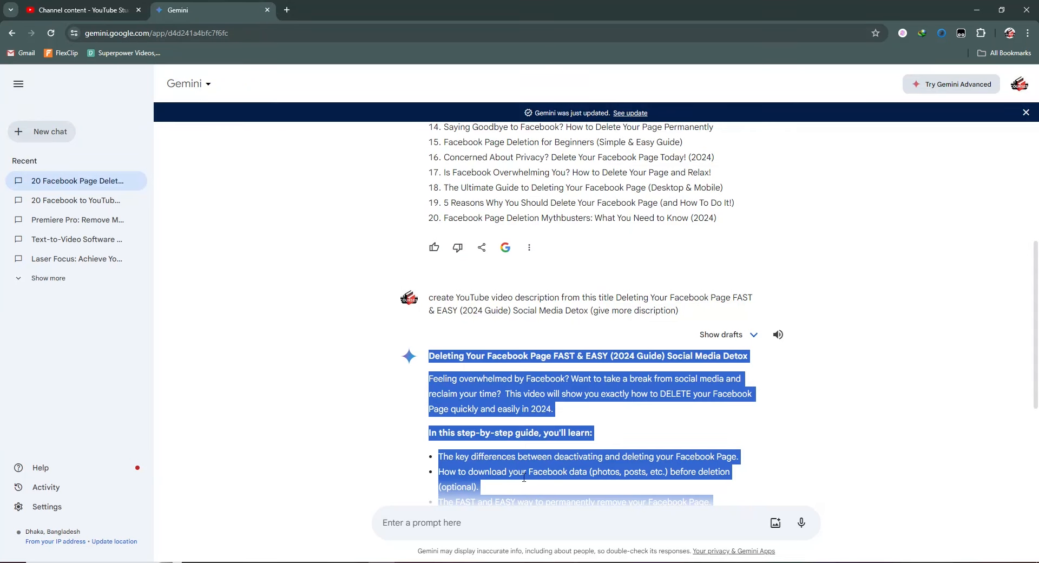
left_click(445, 522)
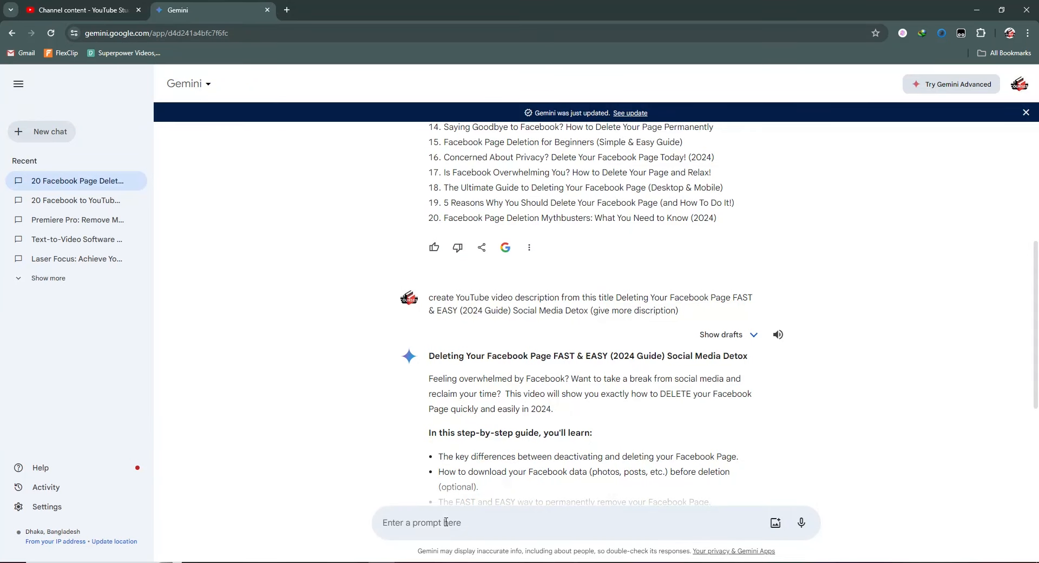
key("ctrl+v")
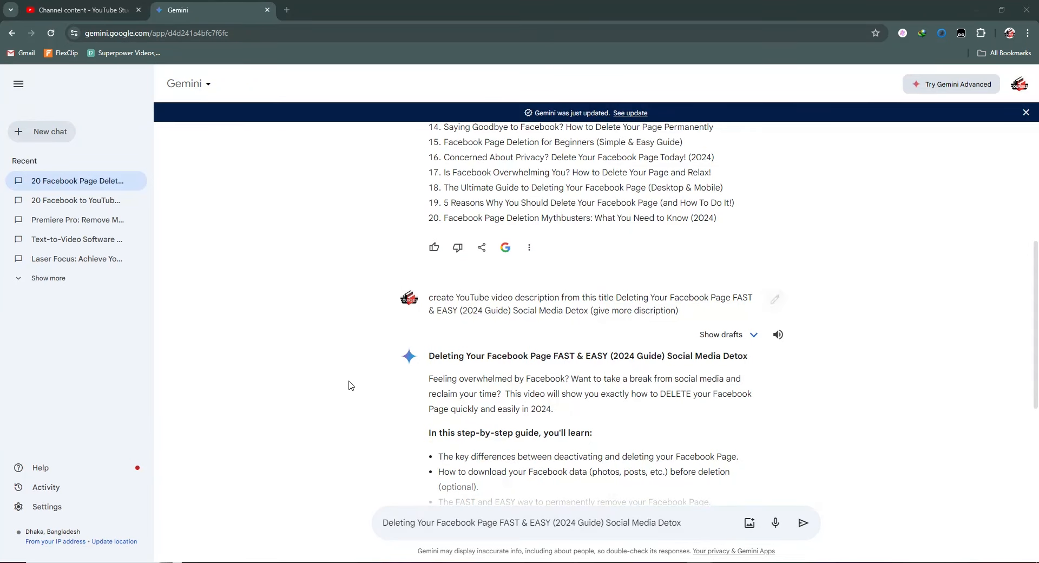
left_click(384, 521)
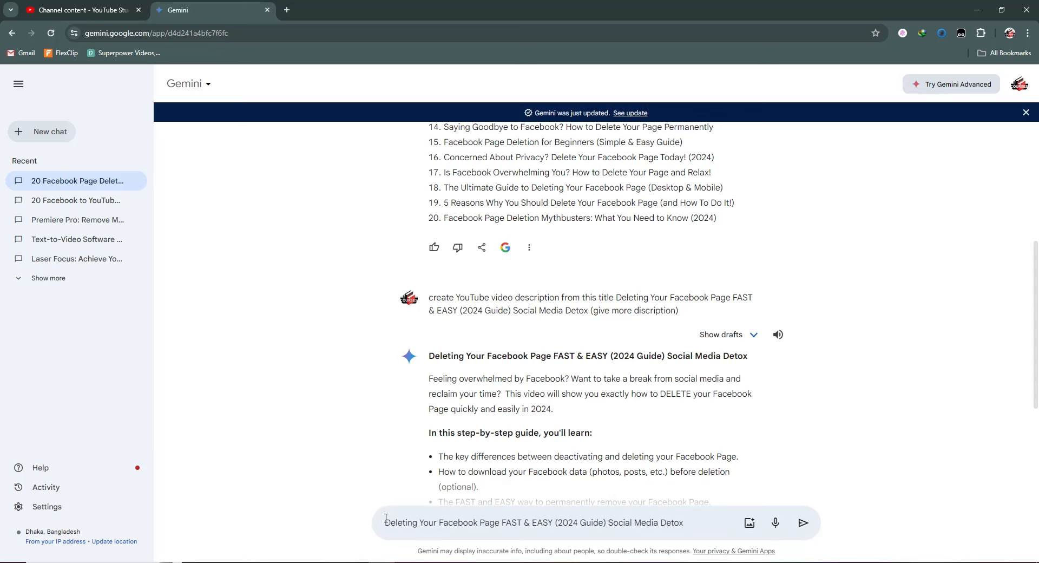
type("create YouTube seo friendly video tag from this title")
left_click(803, 523)
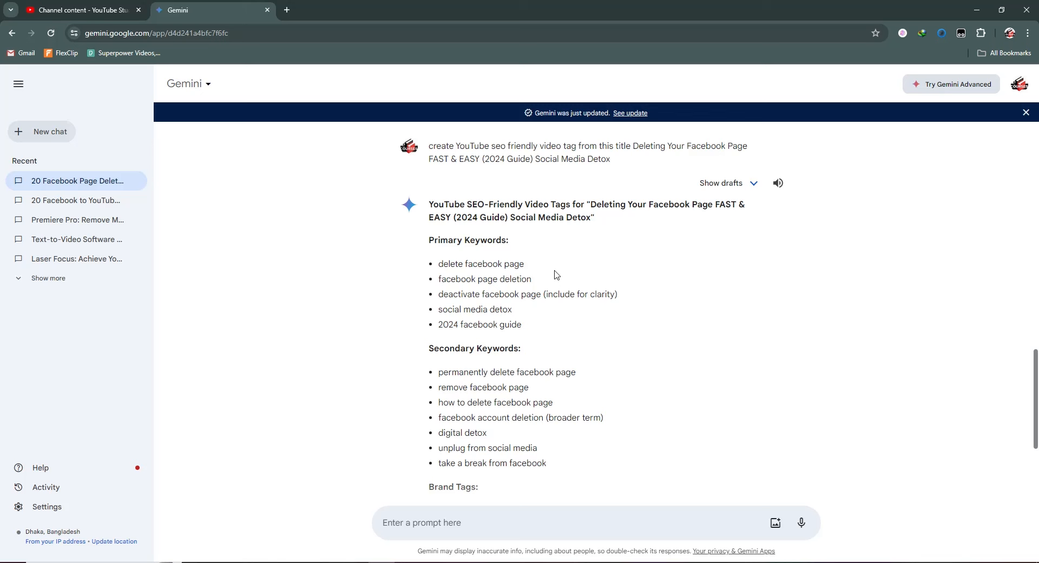
Step: Copy Gemini's whole tag list, from "delete facebook page" through "2024 tech tips"
left_click_drag(523, 265, 429, 263)
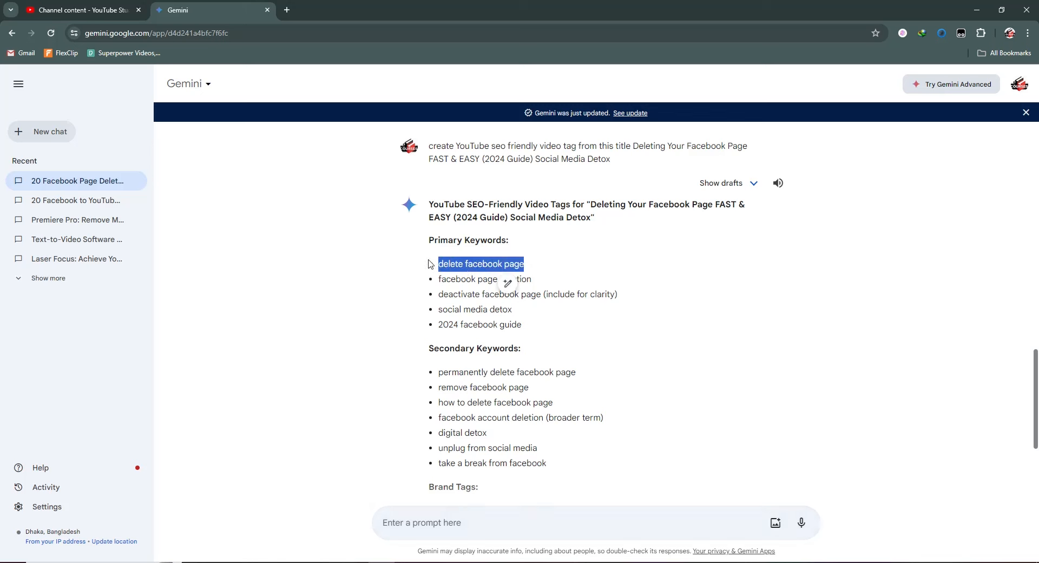
left_click(505, 324)
mouse_move(559, 472)
left_mouse_down()
mouse_move(447, 349)
mouse_move(410, 267)
left_mouse_up()
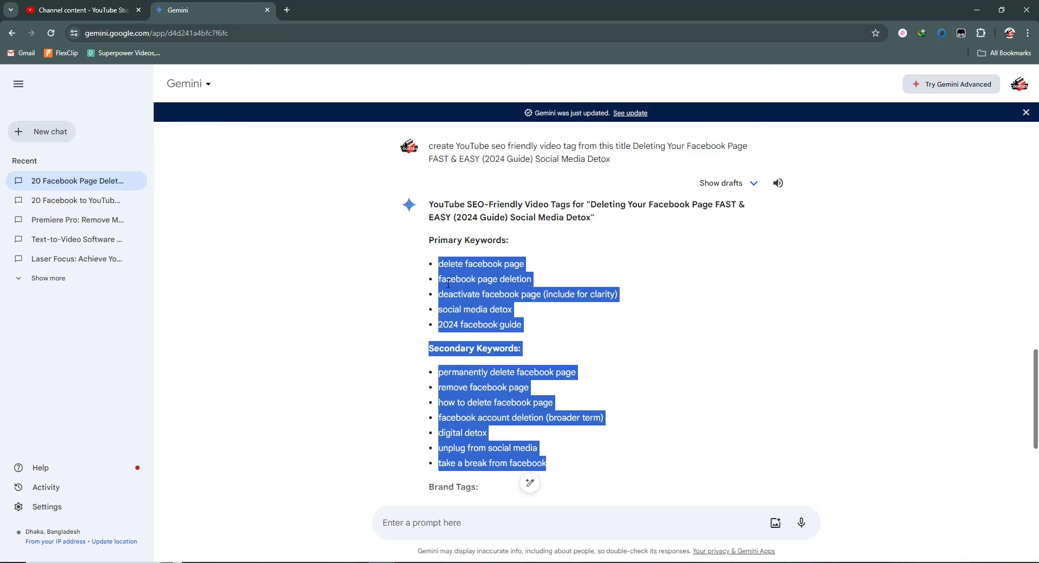
scroll(563, 430, "down", 3)
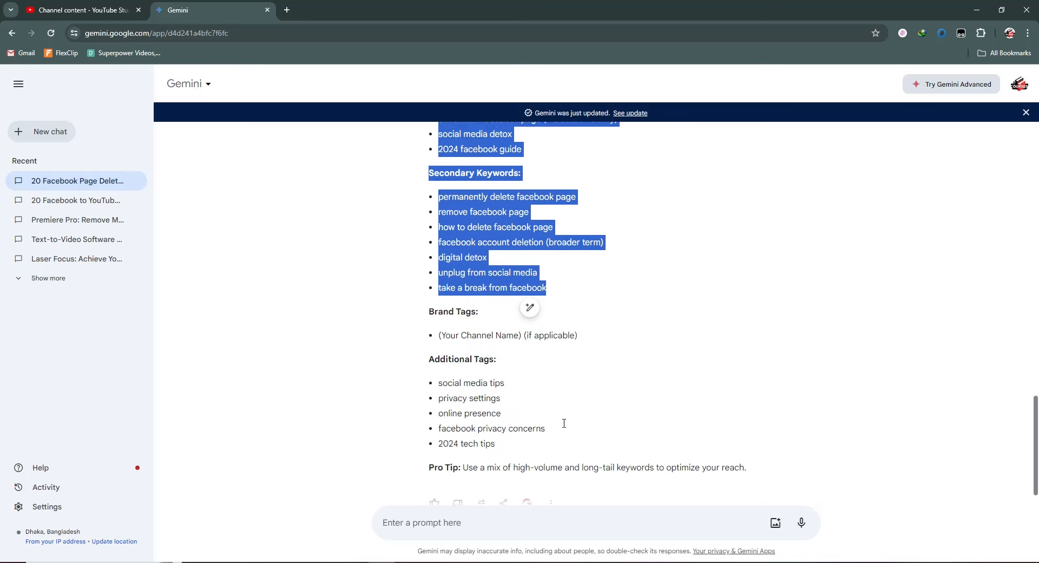
left_click_drag(499, 468, 411, 268)
key("ctrl+c")
scroll(416, 319, "up", 2)
scroll(415, 309, "up", 1)
Step: Create a new text document on the desktop, open it in Notepad and paste the copied tag list
left_click(976, 10)
right_click(497, 169)
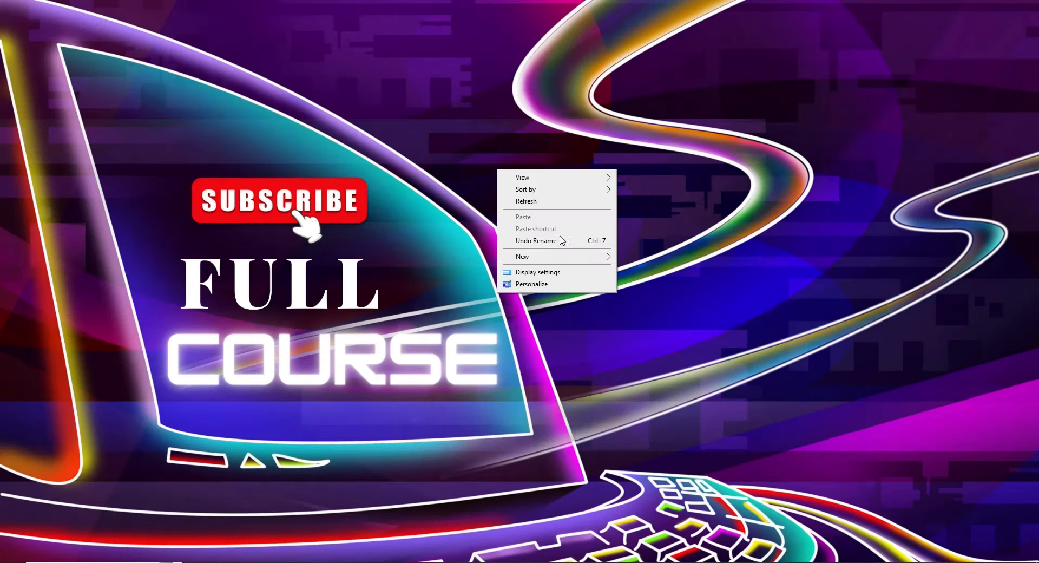
mouse_move(602, 264)
left_click(642, 322)
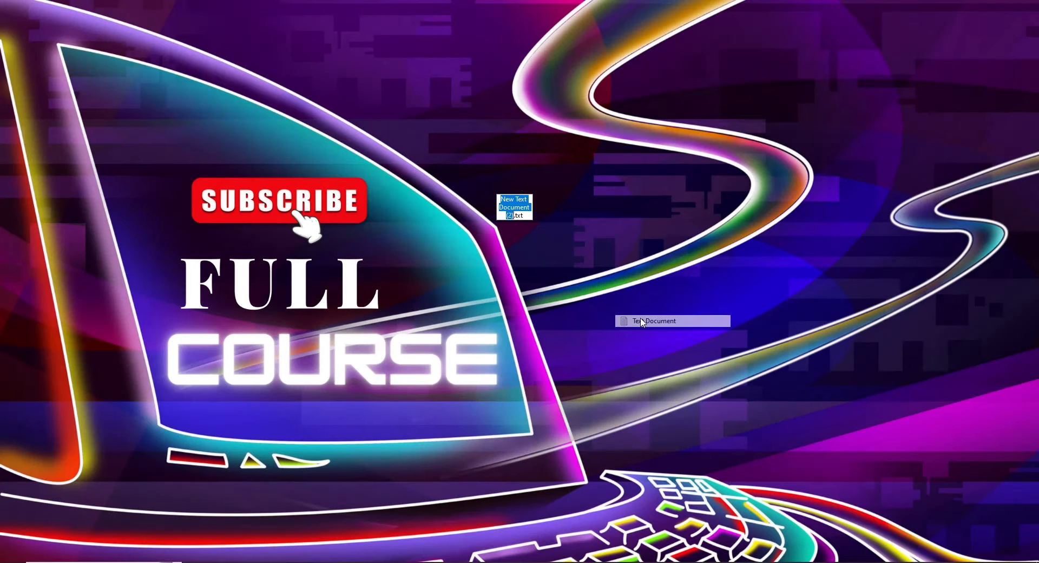
double_click(514, 181)
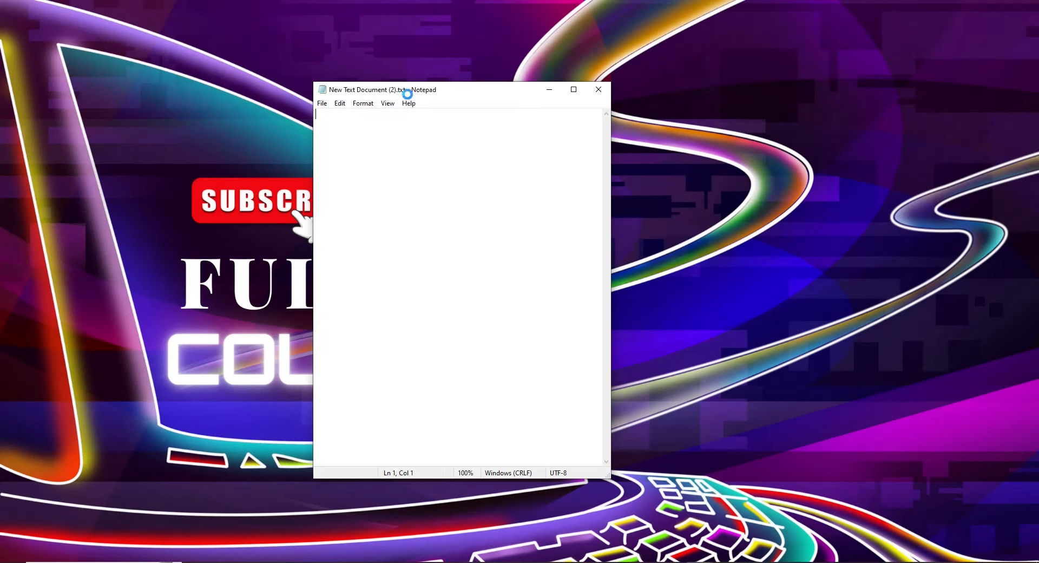
key("ctrl+v")
Step: Delete the "Secondary Keywords:", "Brand Tags:" and "Additional Tags:" headings, the channel-name placeholder and the blank lines from the list
left_click_drag(393, 289, 316, 268)
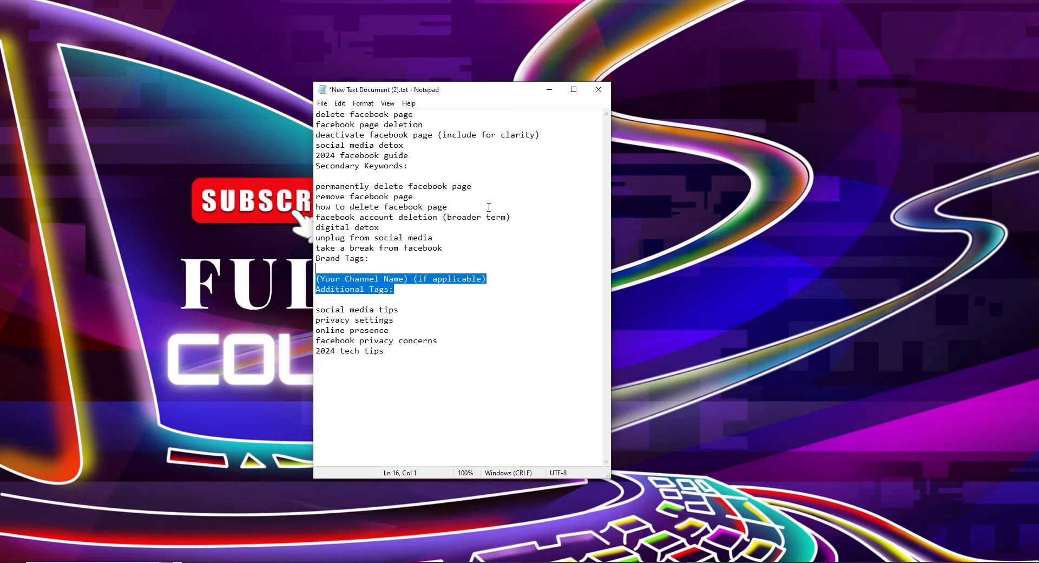
key("BackSpace")
left_click_drag(429, 169, 316, 165)
key("BackSpace")
key("BackSpace")
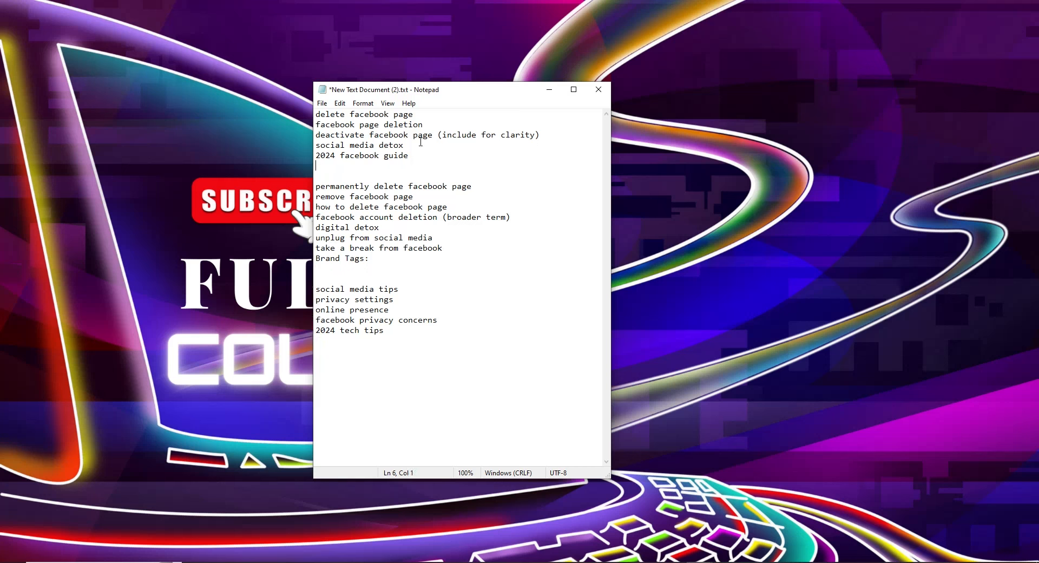
left_click(358, 168)
key("BackSpace")
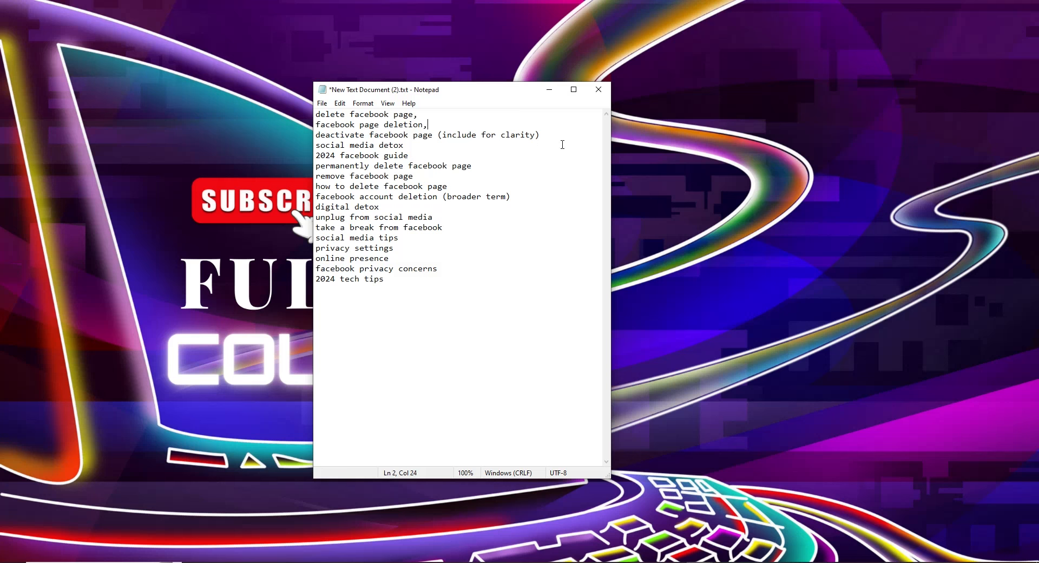
Step: Remove "(include for clarity)" from the deactivate facebook page line and end every tag line with a comma
left_click_drag(547, 140, 440, 141)
key("BackSpace")
type(",")
key("Down")
type(",")
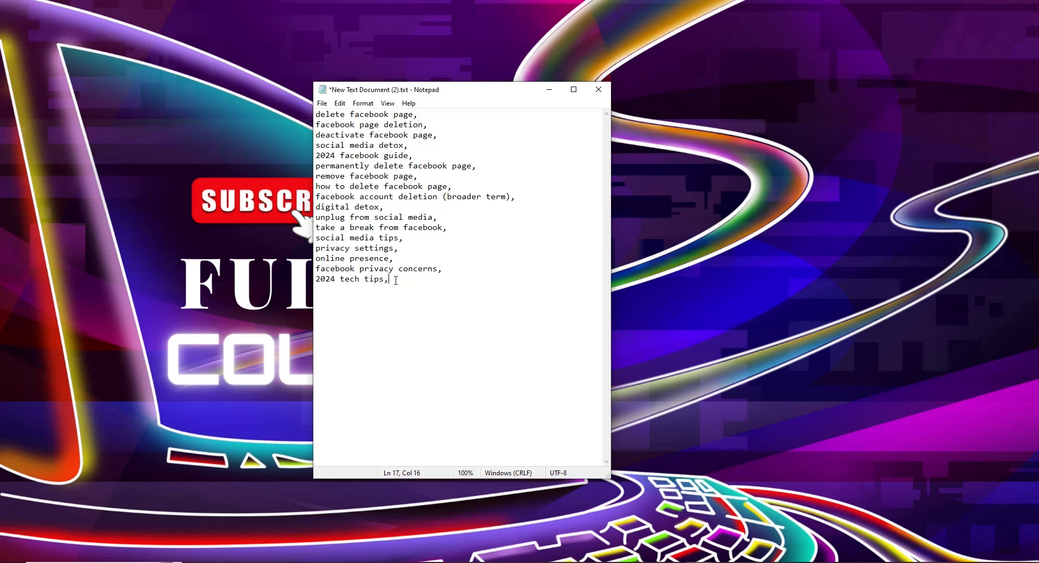
Step: Copy the complete comma-separated list from Notepad and paste it after the existing tags in the YouTube Studio video's Tags field
left_click_drag(395, 280, 280, 113)
key("ctrl+c")
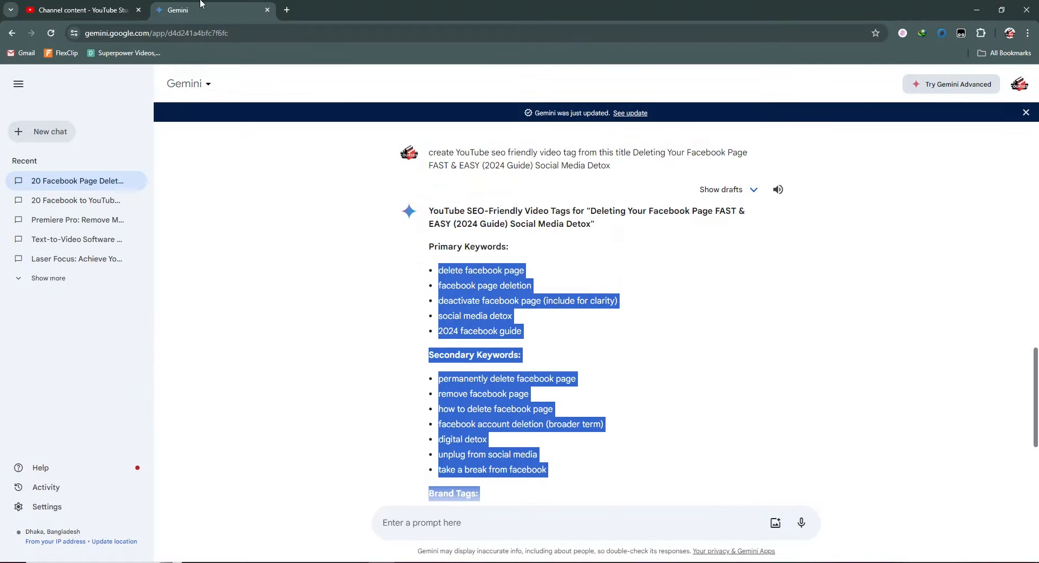
left_click(81, 9)
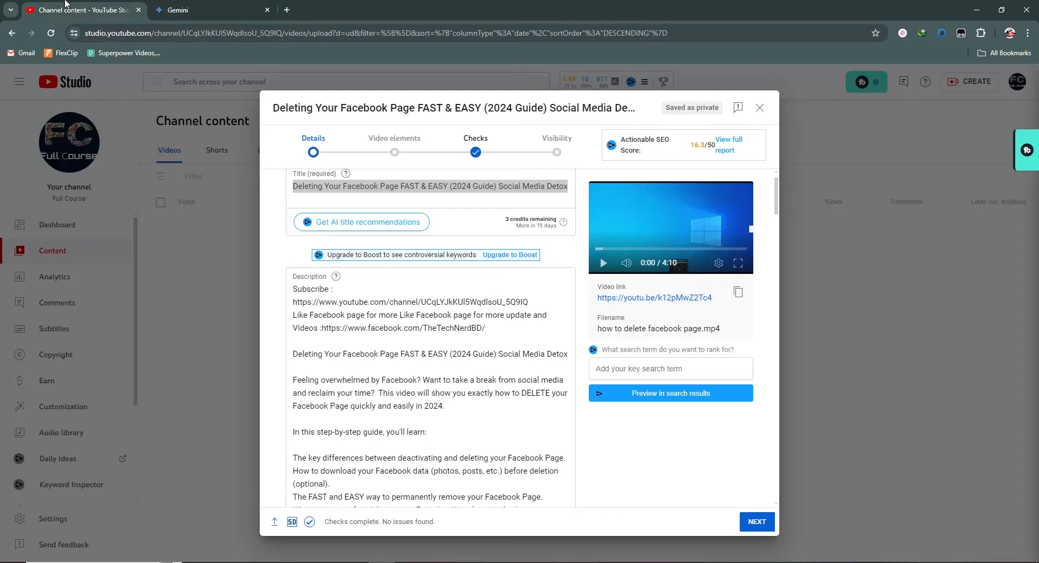
scroll(484, 402, "down", 15)
scroll(485, 403, "down", 10)
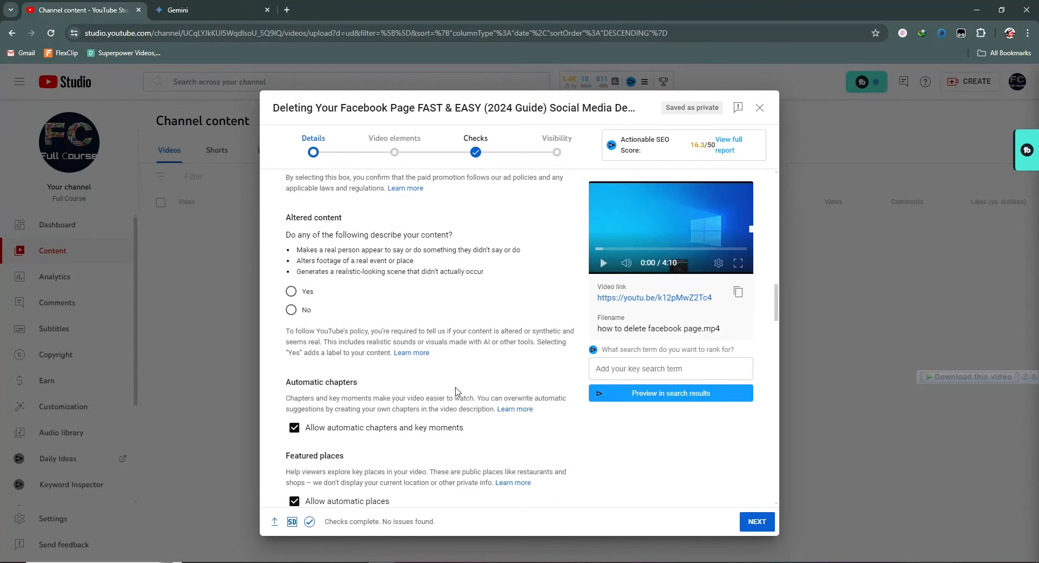
left_click(474, 279)
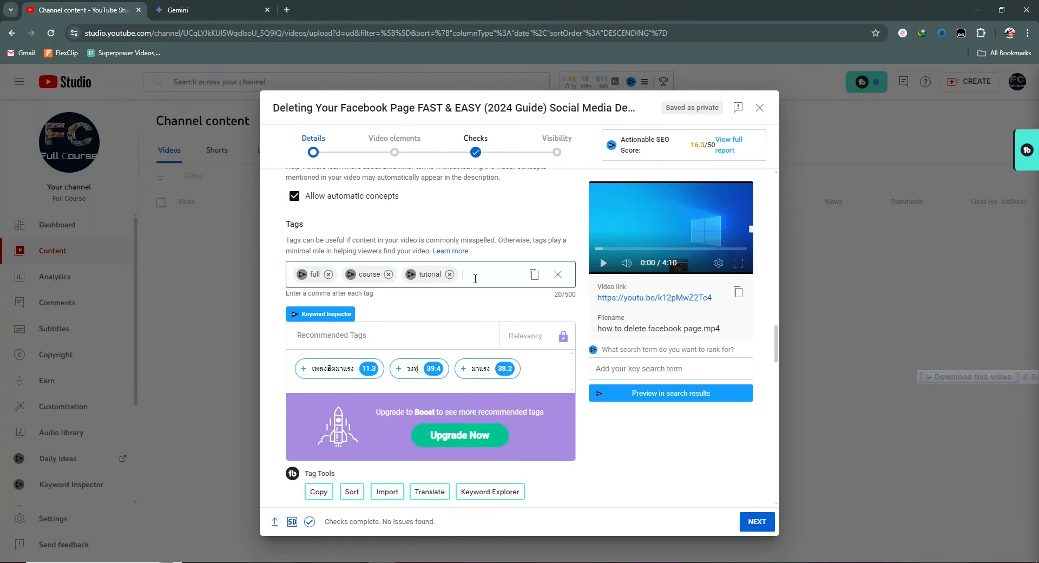
key("ctrl+v")
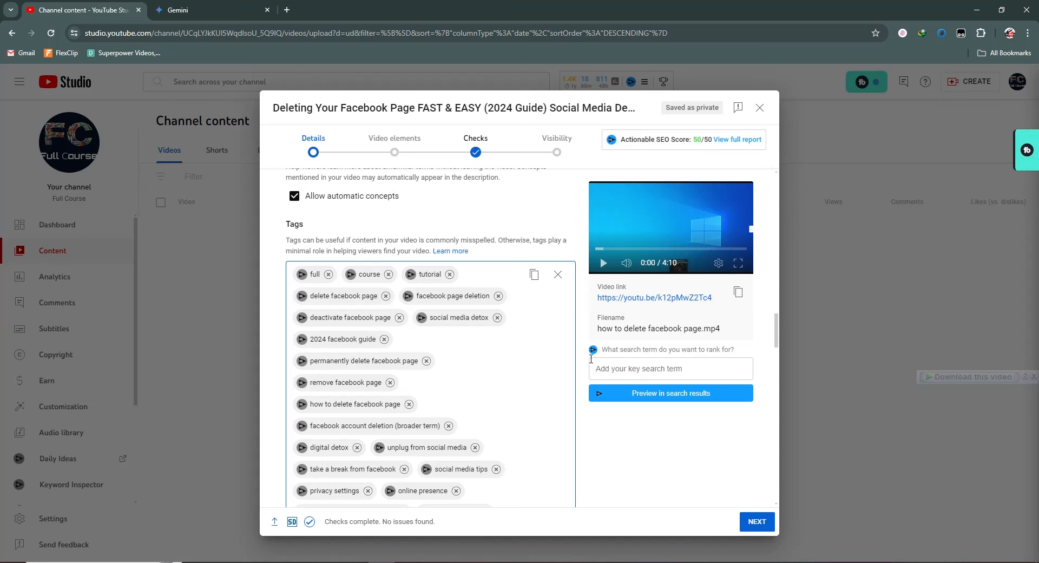
Step: Review the video's upload details from the description through the thumbnail, audience and license settings to the Category setting
scroll(600, 329, "up", 15)
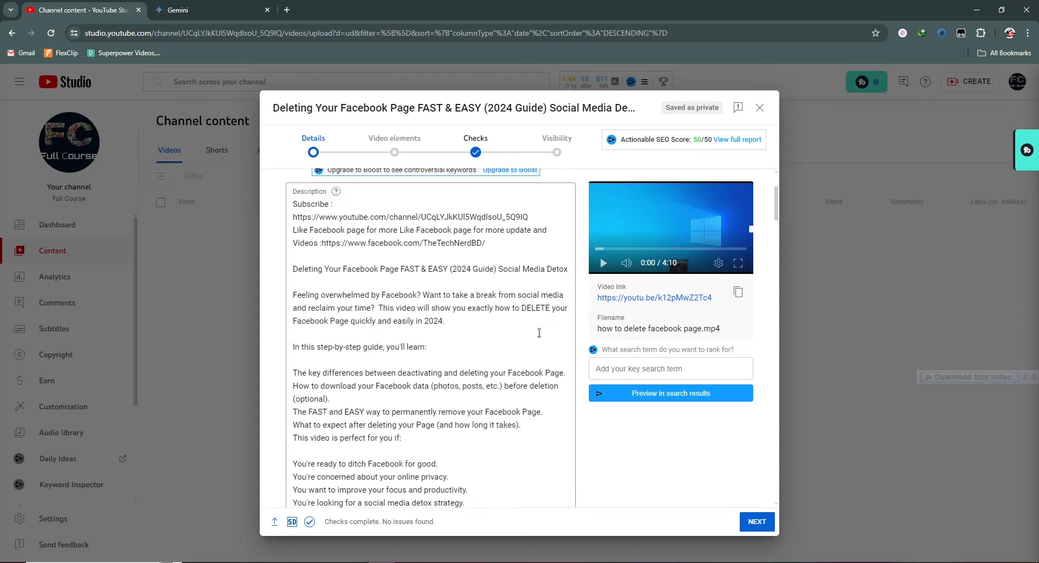
scroll(355, 220, "down", 15)
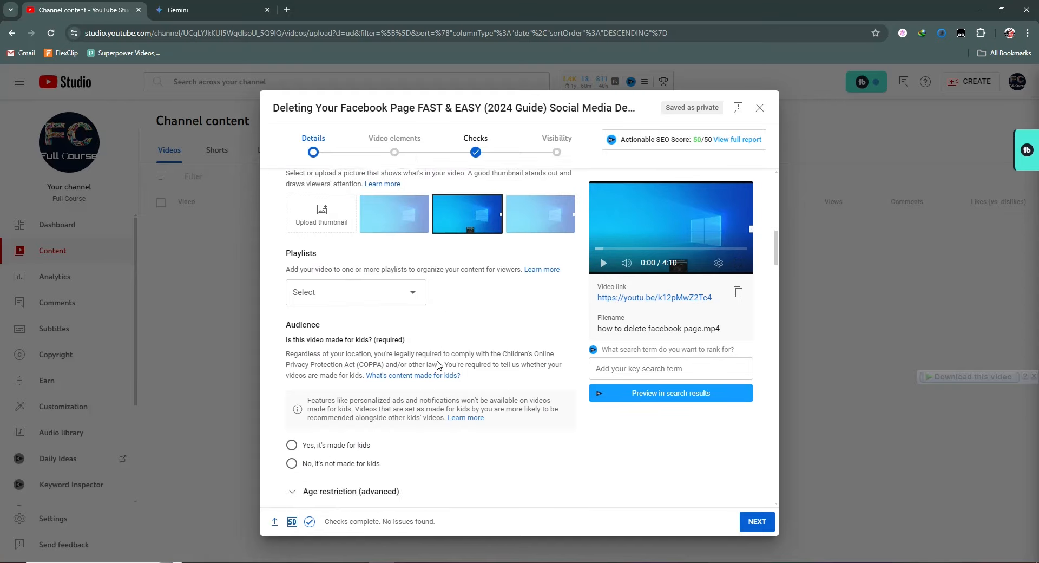
scroll(438, 356, "down", 10)
scroll(494, 338, "up", 4)
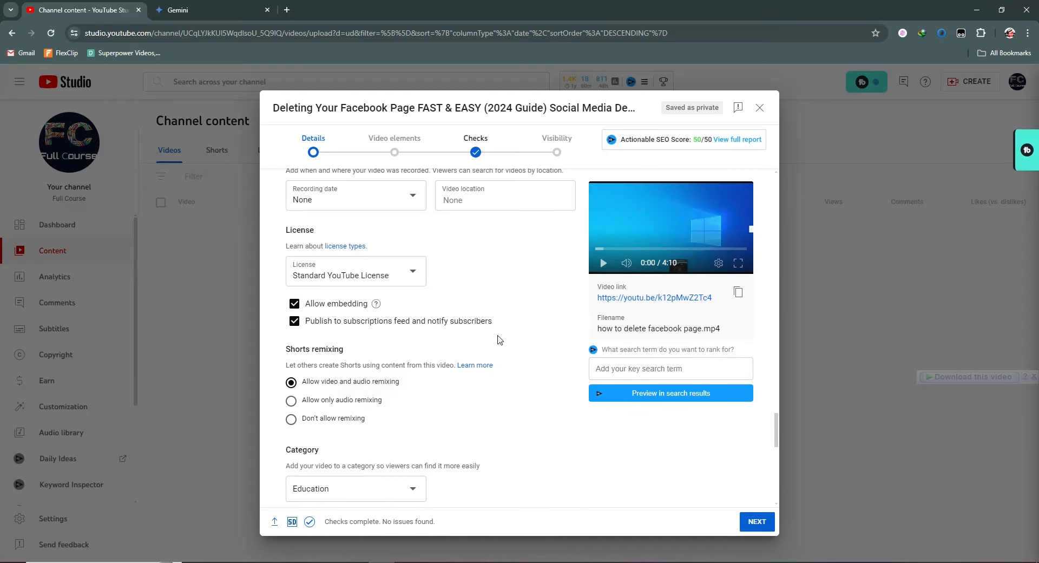
scroll(498, 335, "down", 3)
scroll(498, 335, "down", 3)
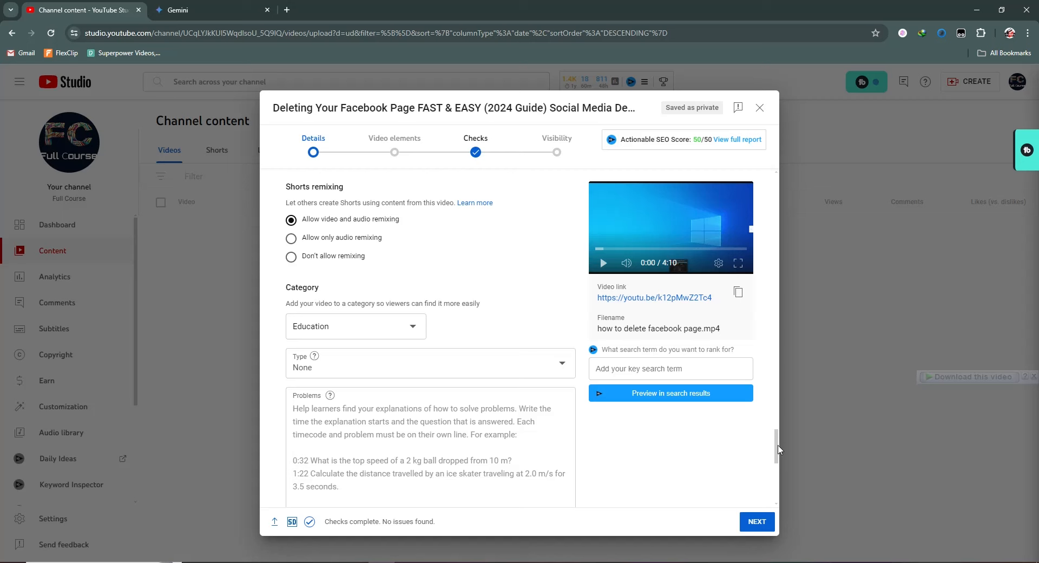
Step: Switch to Gemini, insert "what category is best for this video" before the video title in the prompt and submit it
key("ctrl+Tab")
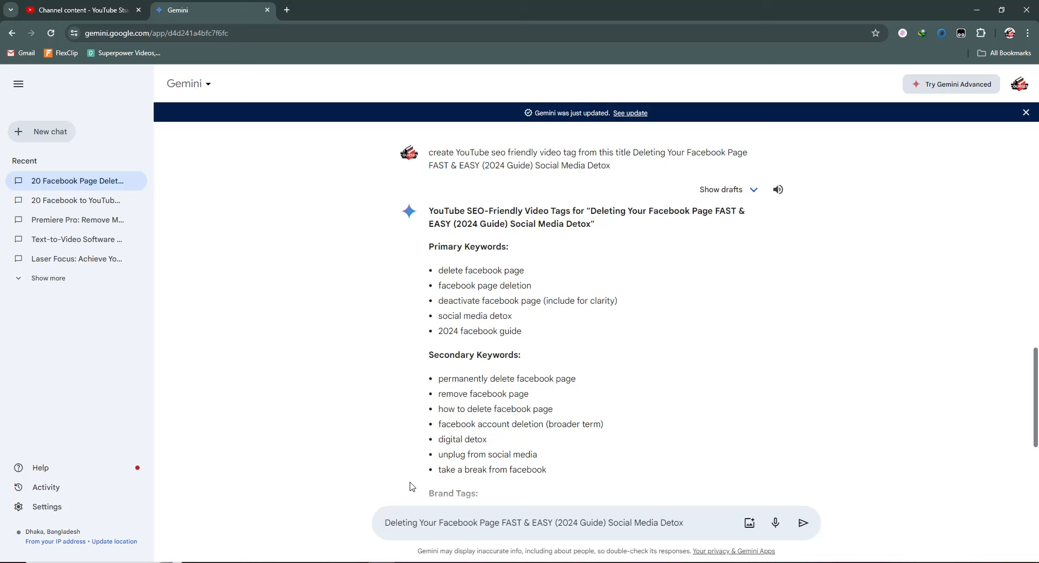
type("what cetago")
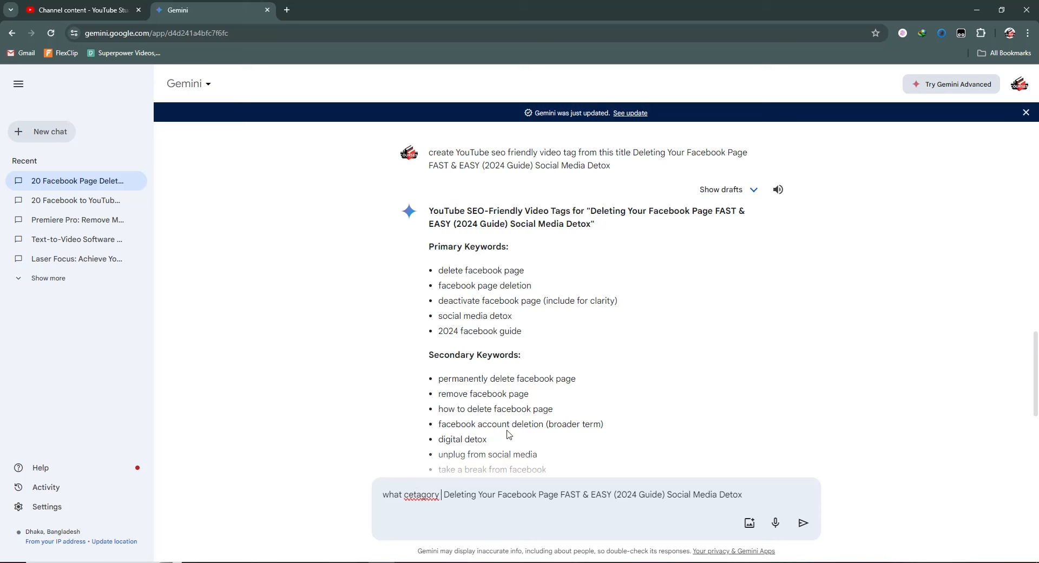
key("BackSpace")
type("egory")
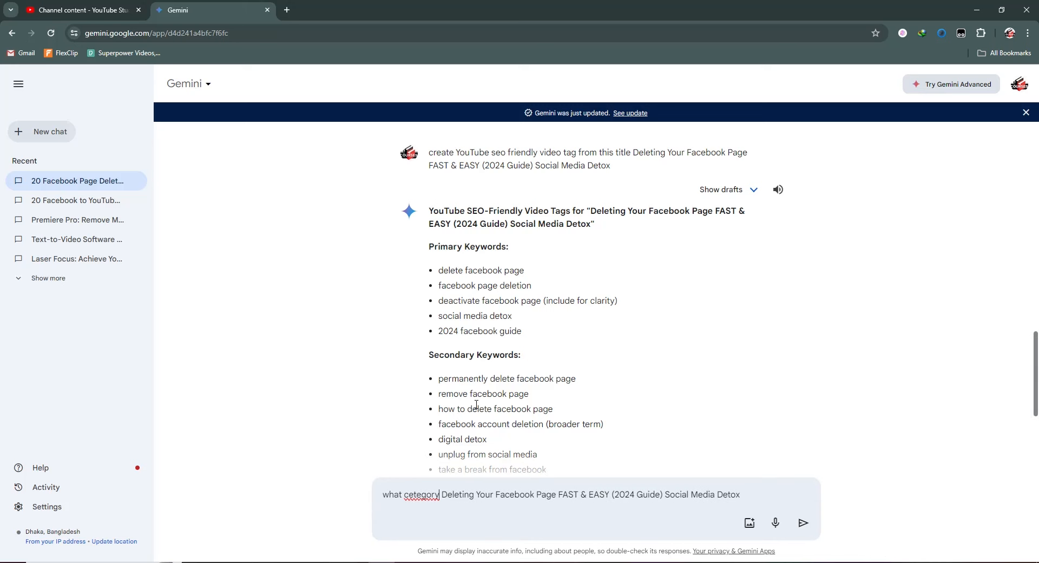
key("BackSpace")
type("ategory")
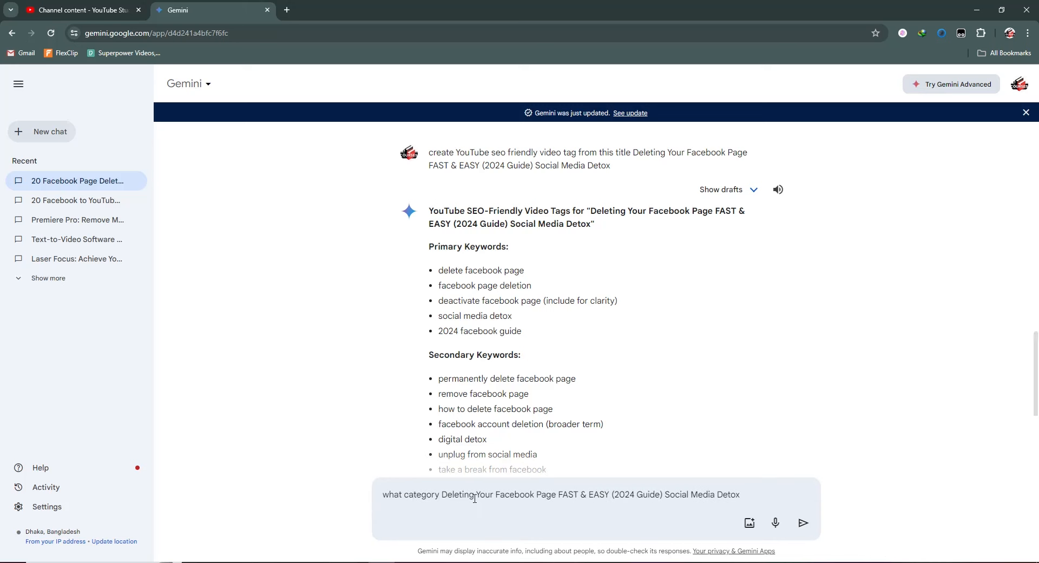
type(" is best for t")
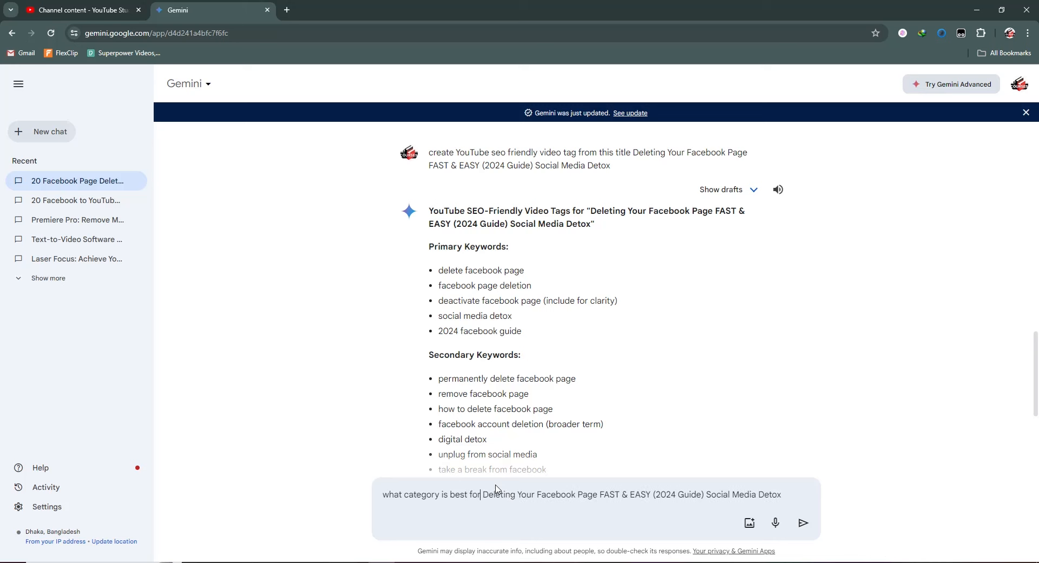
type("his video")
key("Return")
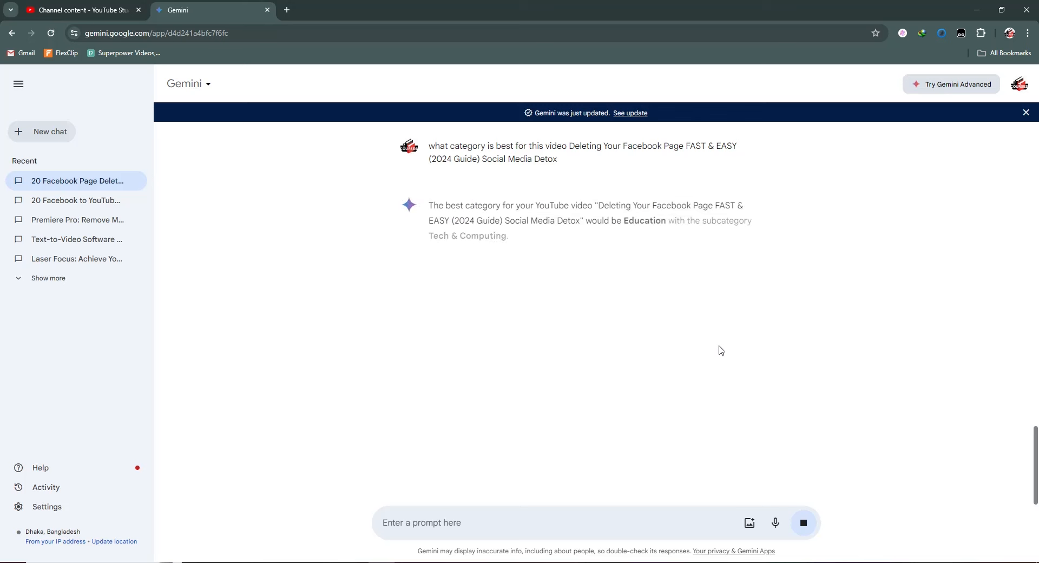
Step: Read Gemini's category recommendation and its reasons, and compare it with the video's Category setting in YouTube Studio
scroll(570, 250, "up", 1)
scroll(571, 250, "down", 1)
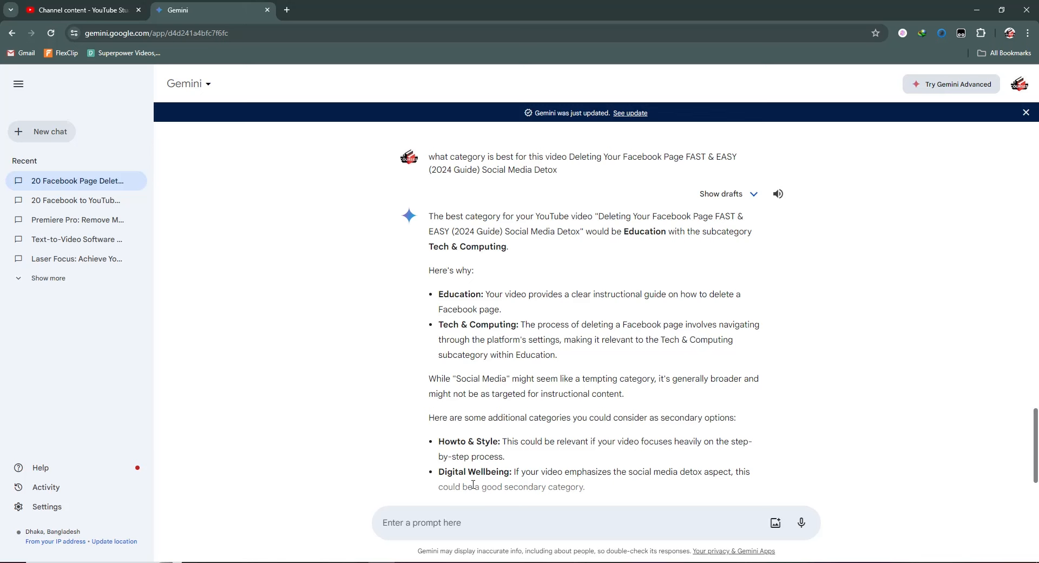
scroll(479, 481, "up", 1)
double_click(644, 285)
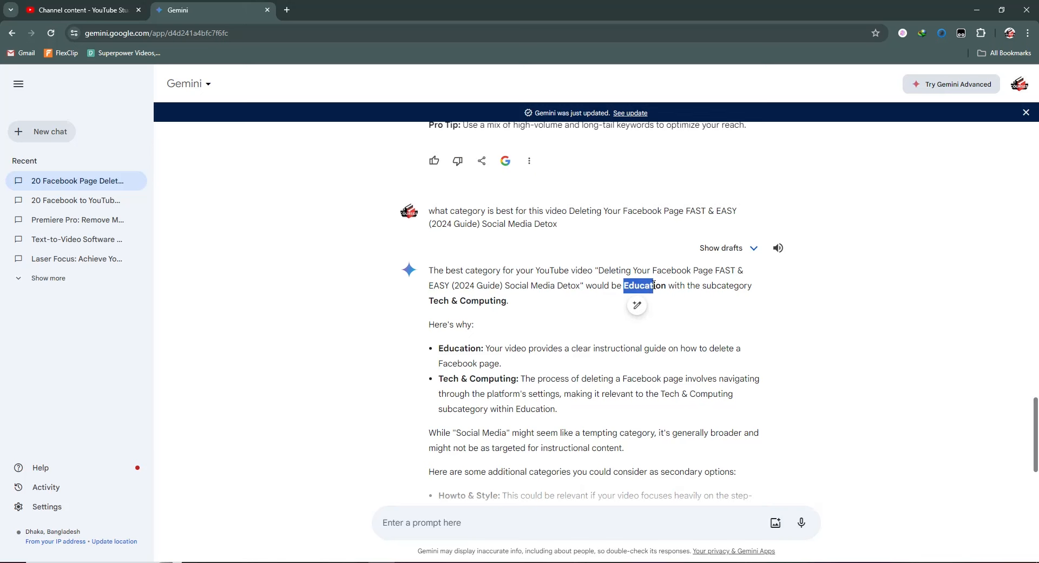
left_click_drag(670, 282, 670, 282)
key("ctrl+Tab")
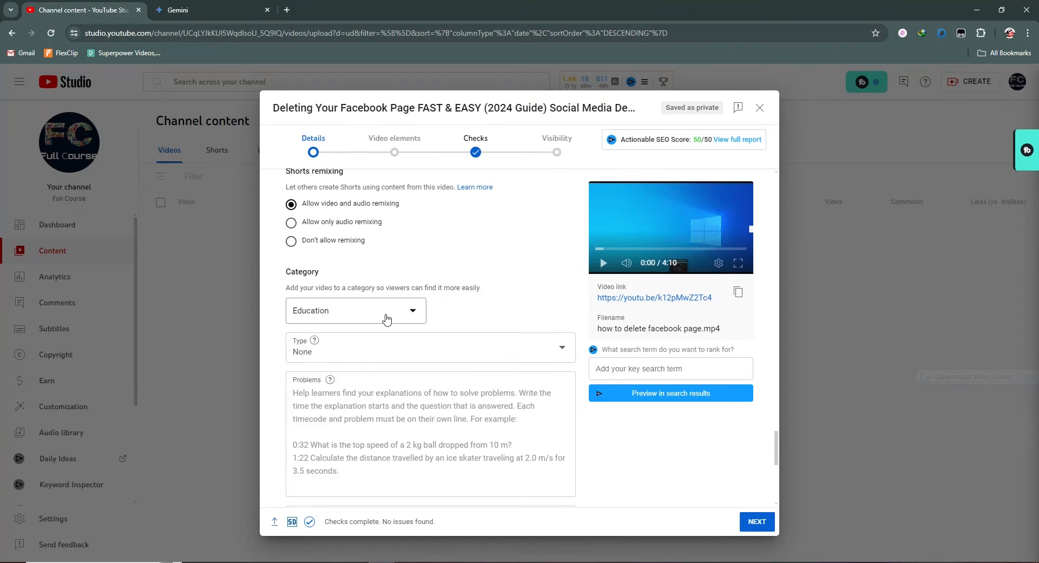
key("ctrl+Tab")
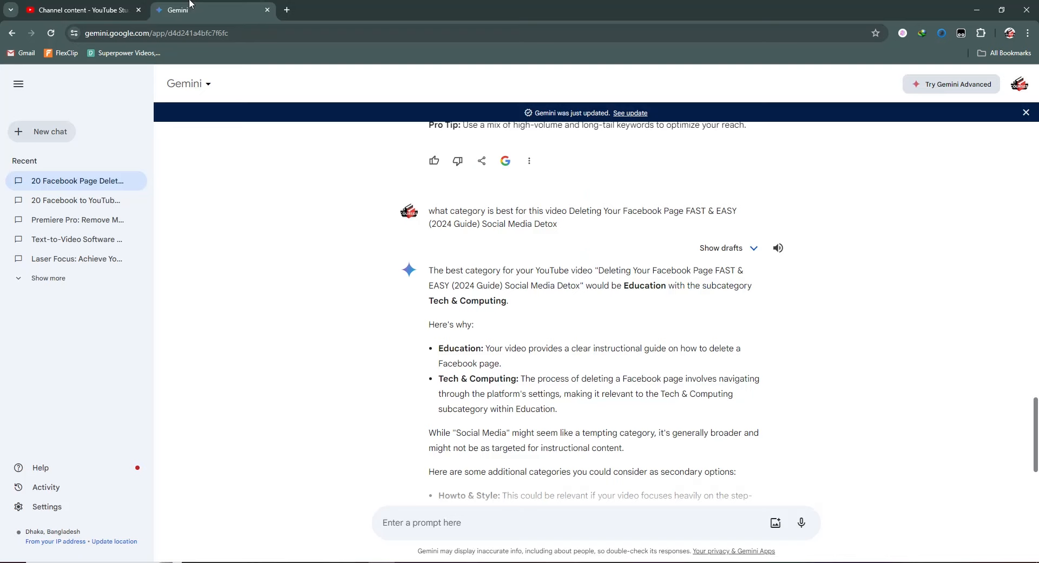
scroll(605, 312, "down", 1)
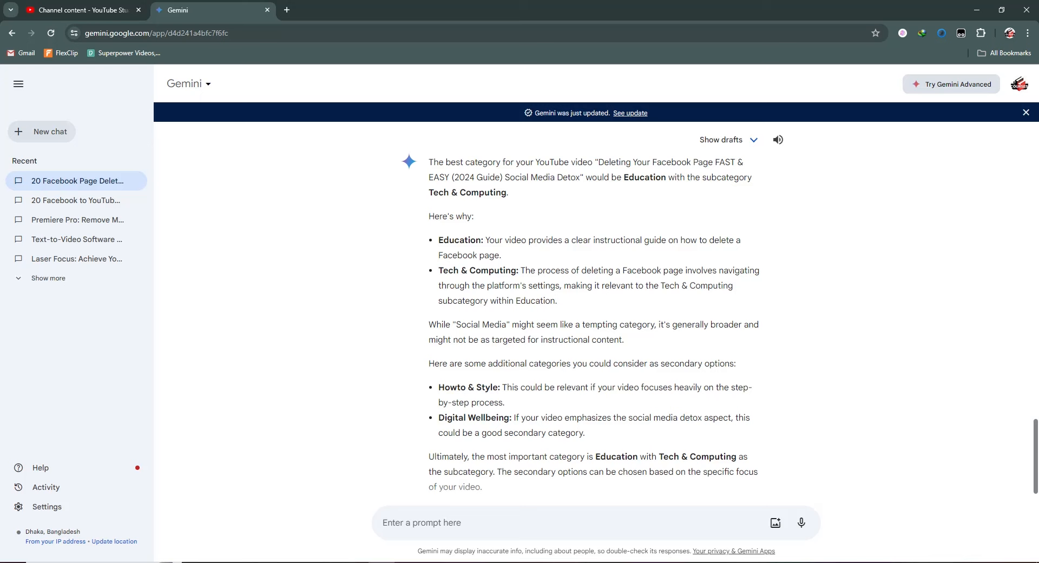
left_click(79, 6)
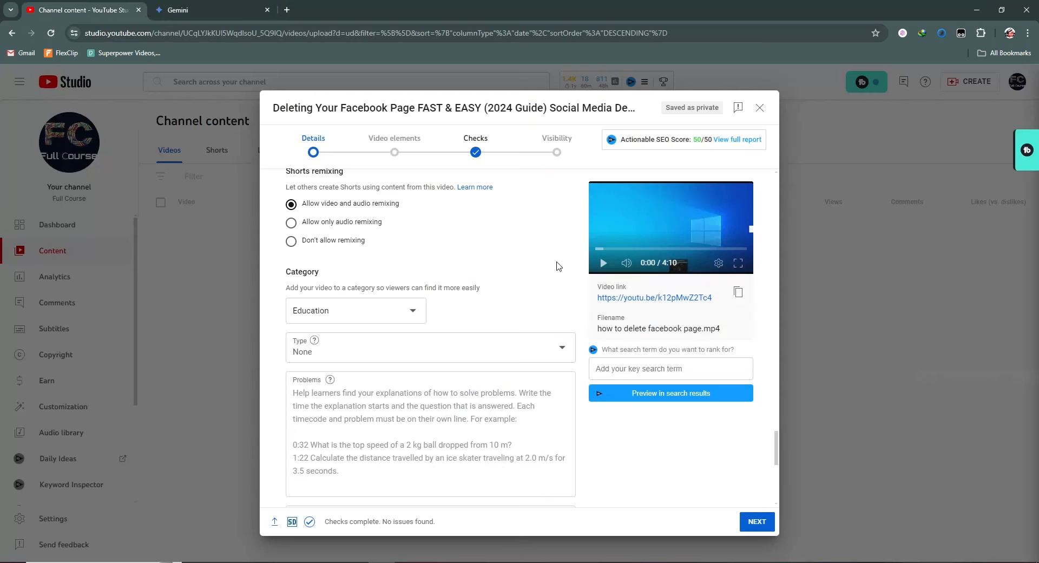